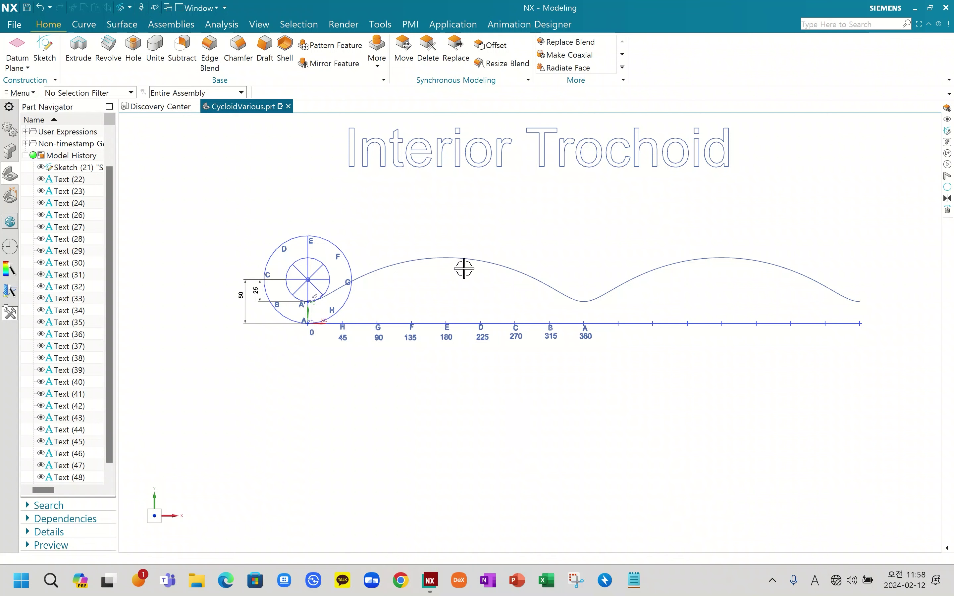
- Play the rolling-wheel animation from Animation Designer with Repeat turned on
click(519, 28)
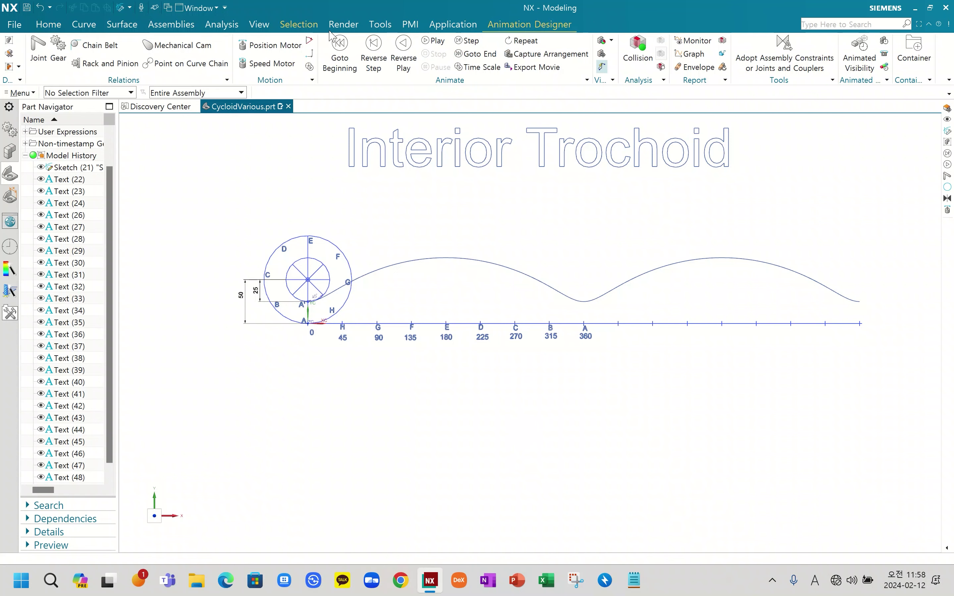
click(435, 45)
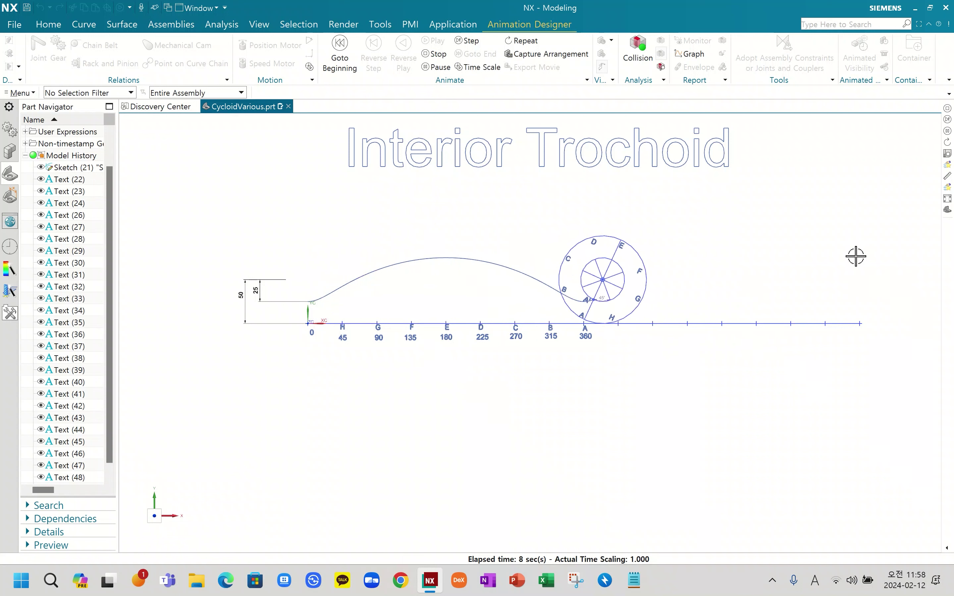
click(524, 40)
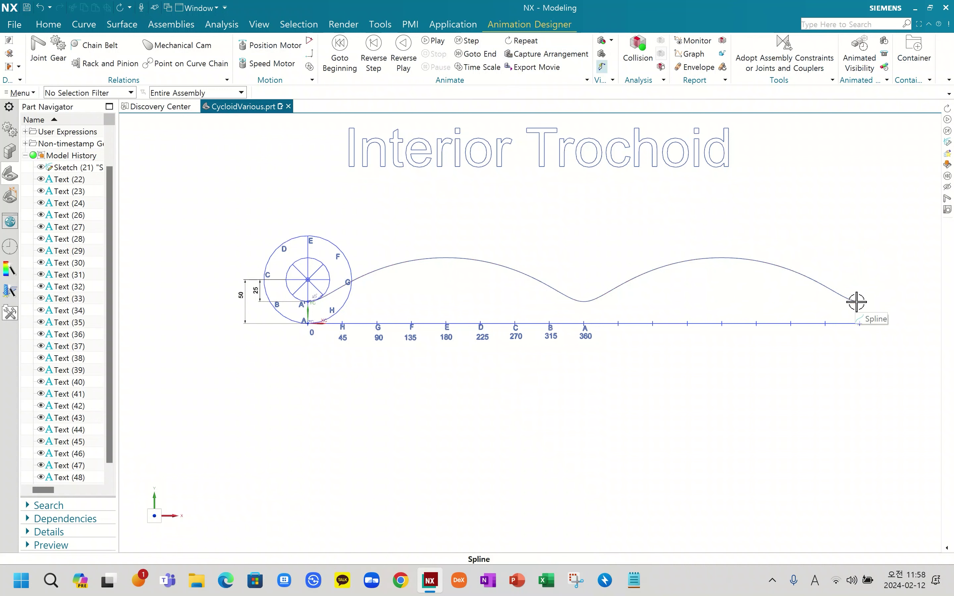
scroll(294, 304, up, 2)
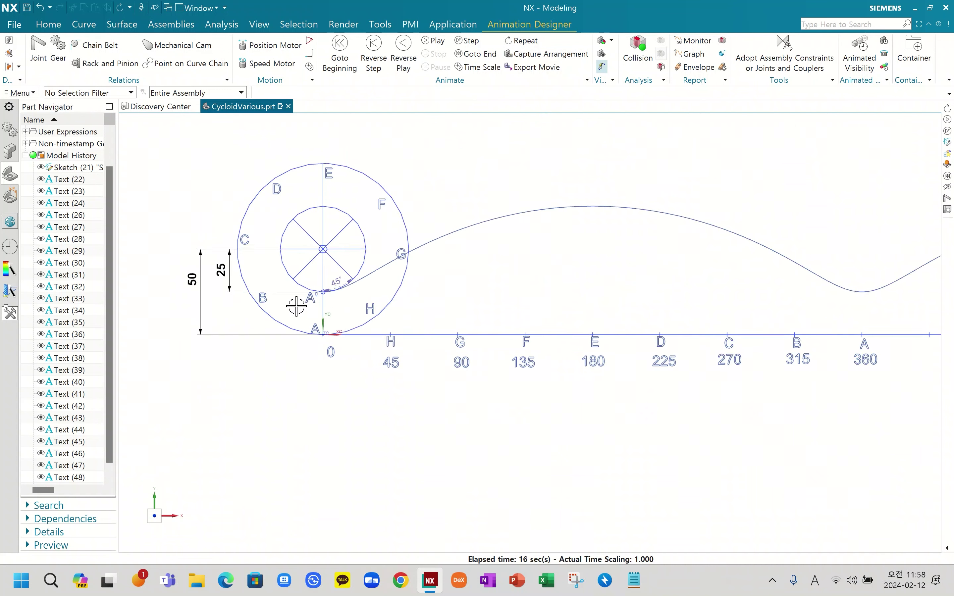
scroll(318, 292, up, 5)
scroll(347, 275, down, 3)
scroll(362, 271, down, 2)
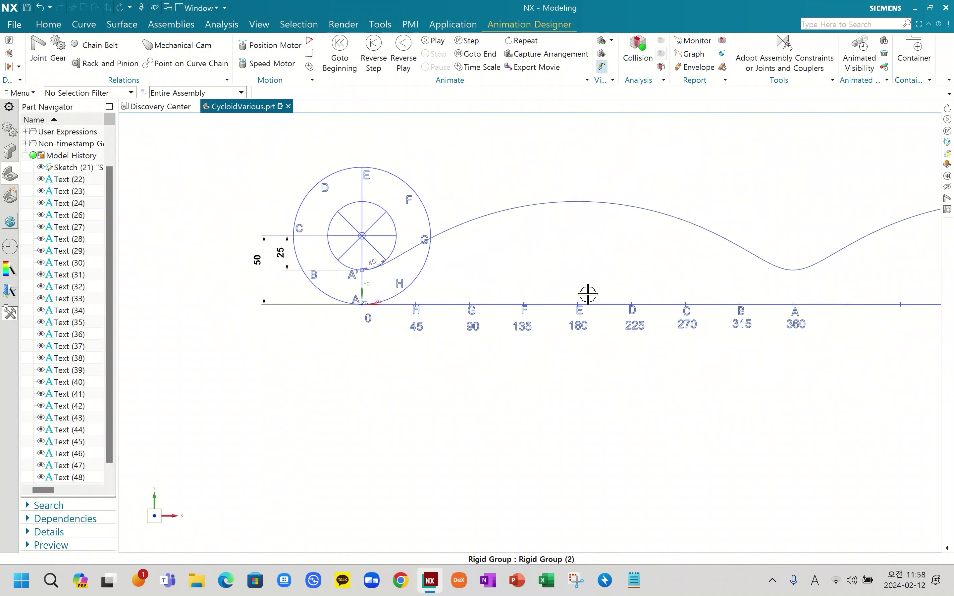
shift+middle_drag(610, 324, 411, 358)
scroll(715, 260, down, 2)
shift+middle_drag(658, 300, 728, 277)
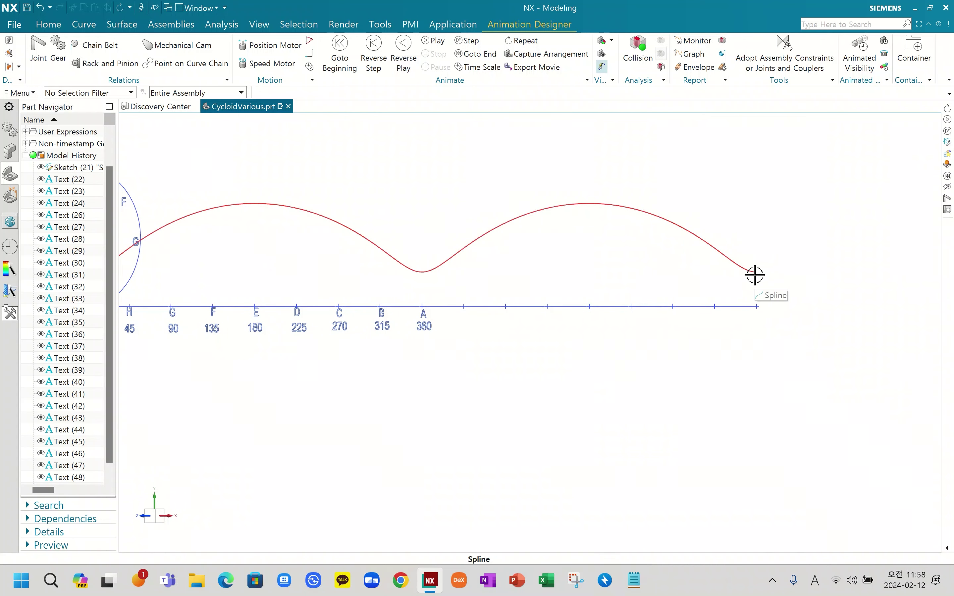
scroll(748, 272, down, 2)
mouse_move(749, 271)
shift+middle_down()
mouse_move(674, 374)
mouse_move(818, 478)
shift+middle_up()
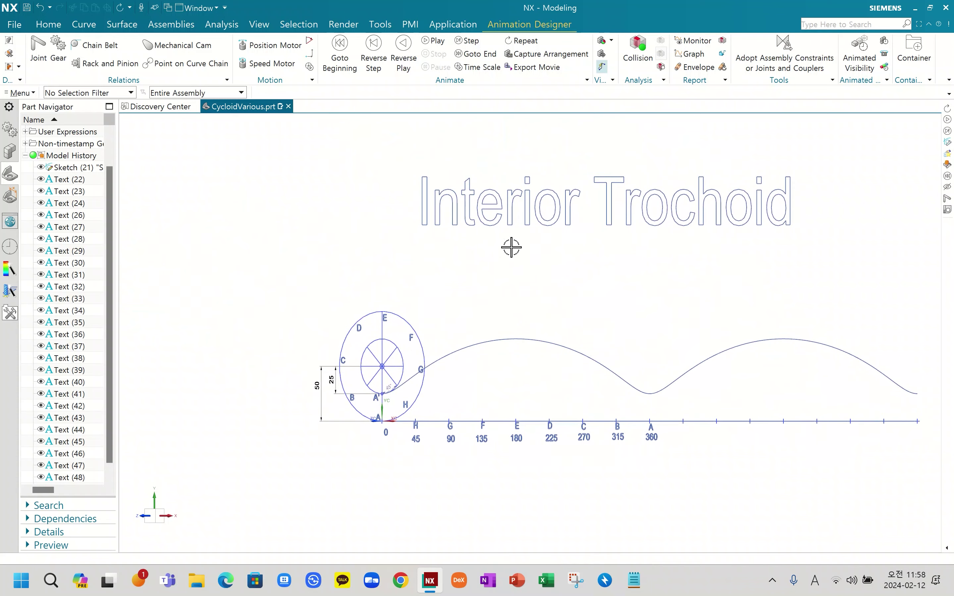
scroll(446, 387, up, 1)
scroll(466, 368, up, 1)
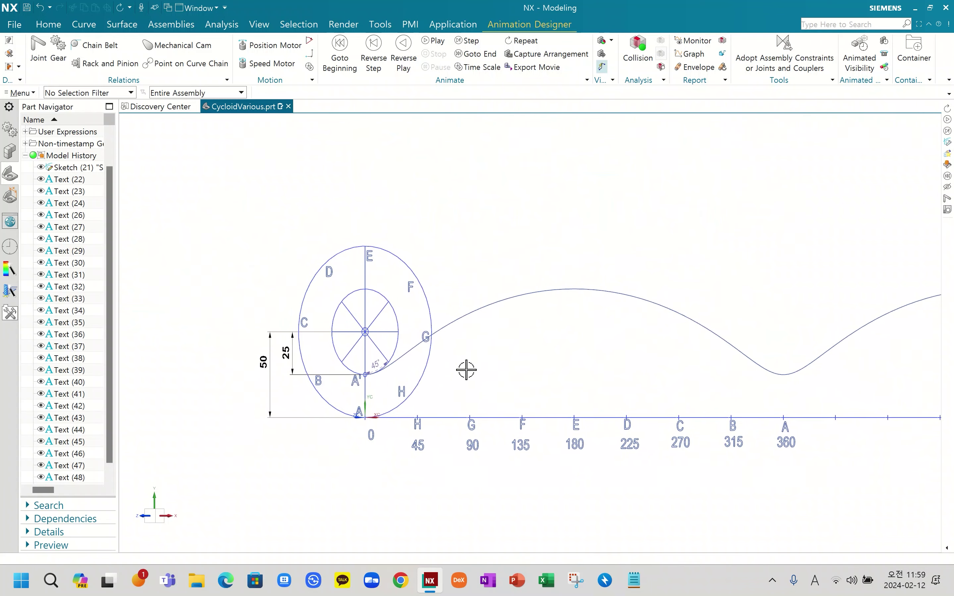
scroll(424, 390, up, 2)
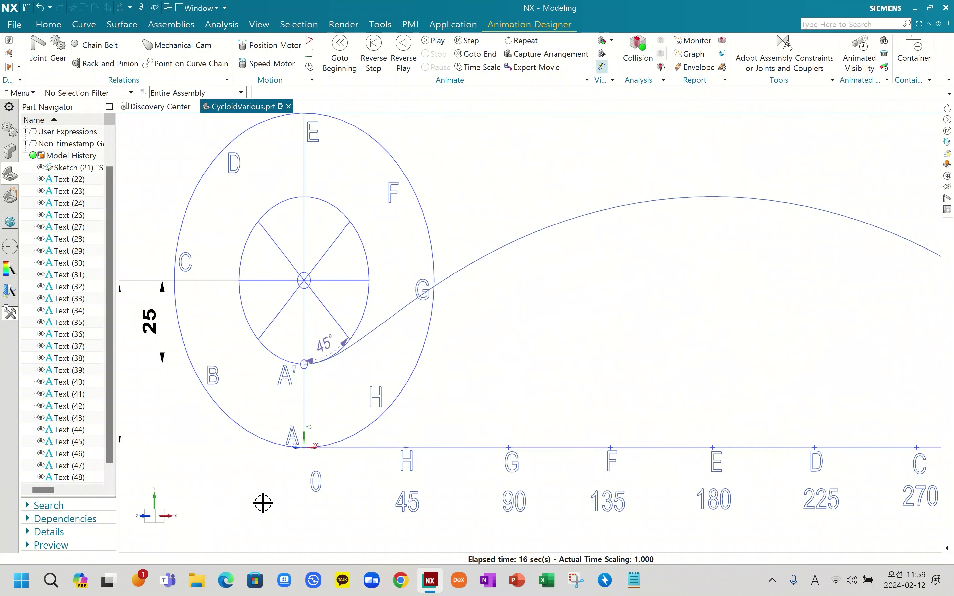
click(151, 515)
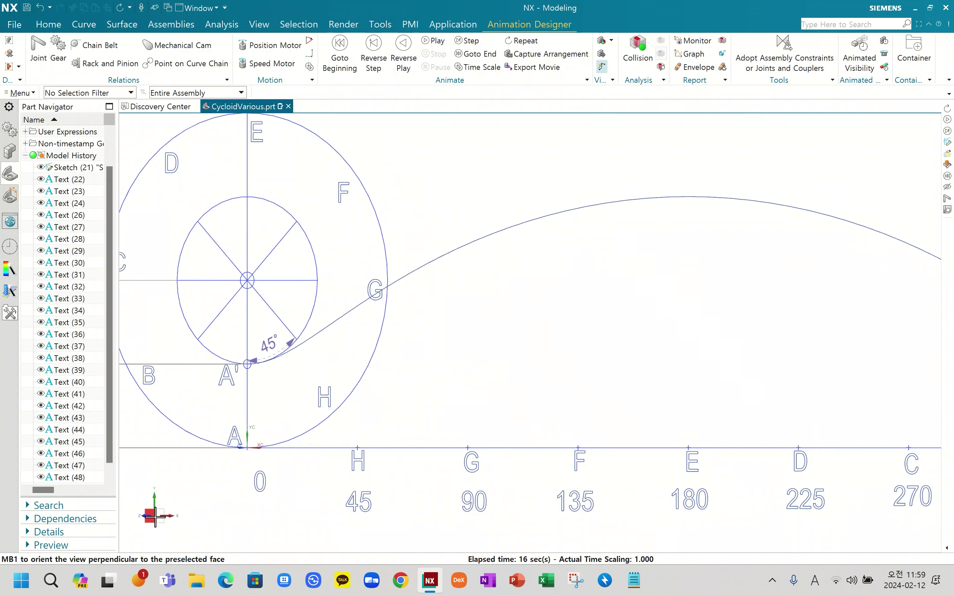
shift+middle_drag(203, 413, 421, 413)
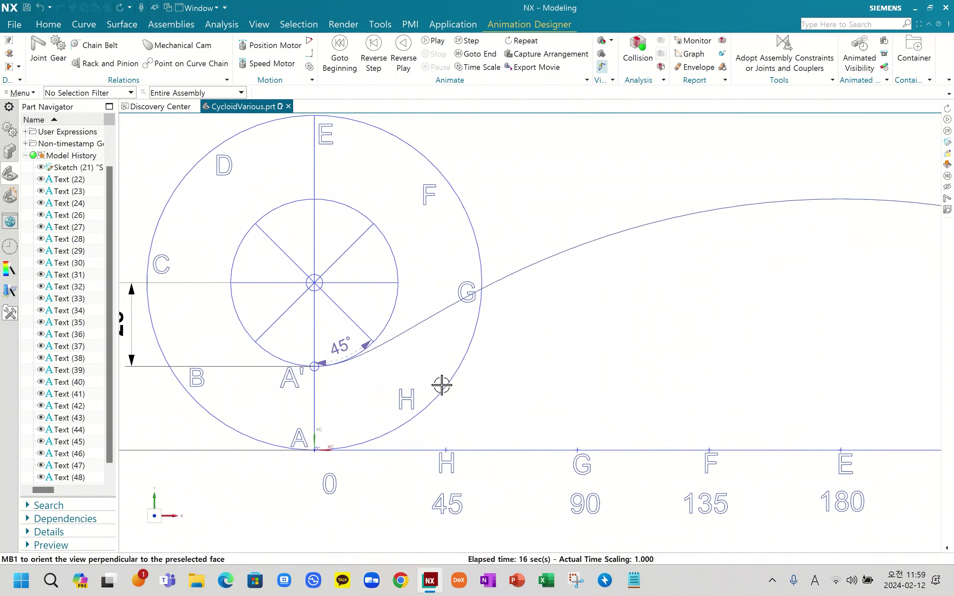
scroll(433, 405, down, 2)
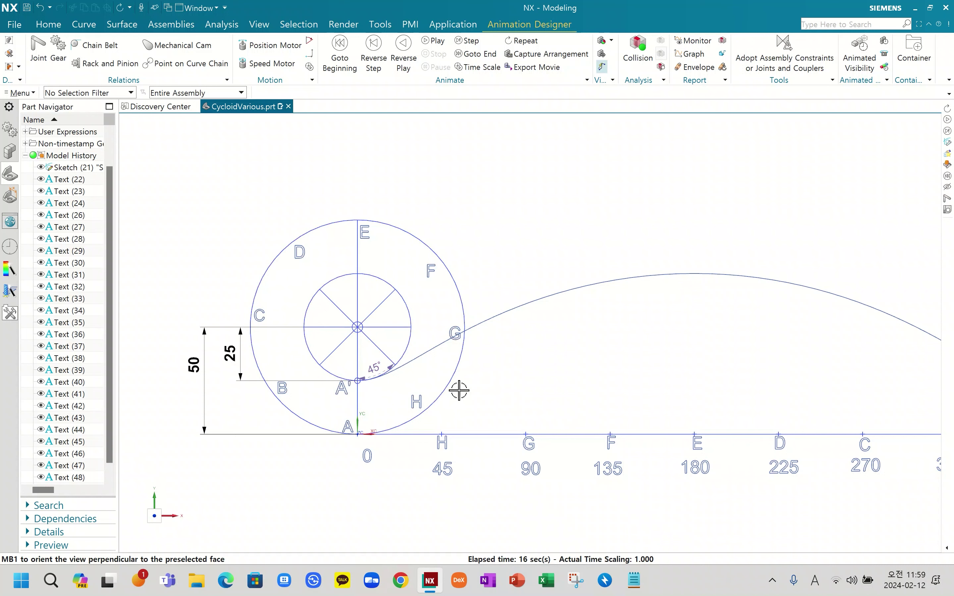
scroll(376, 437, down, 3)
scroll(377, 426, up, 3)
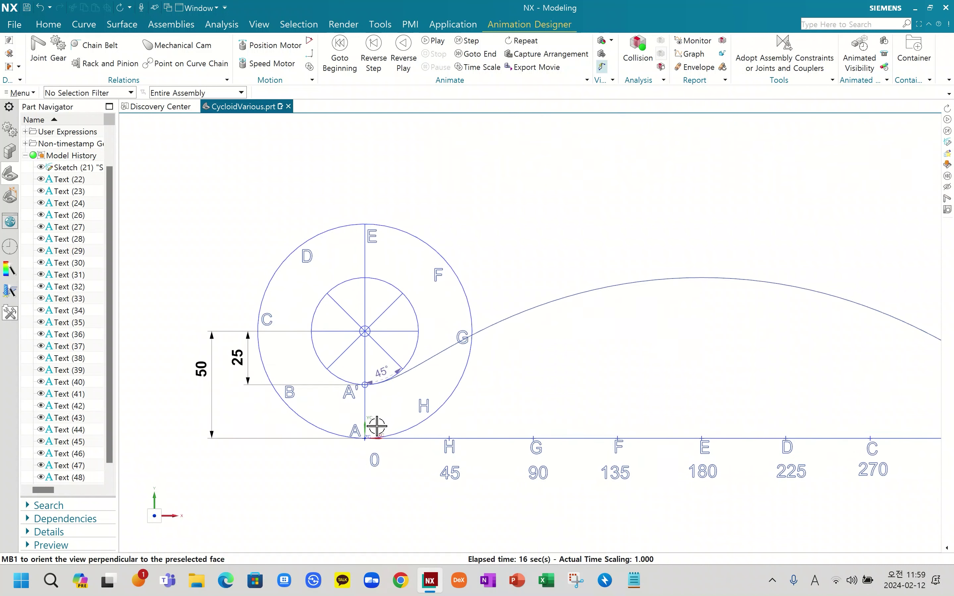
scroll(364, 430, down, 1)
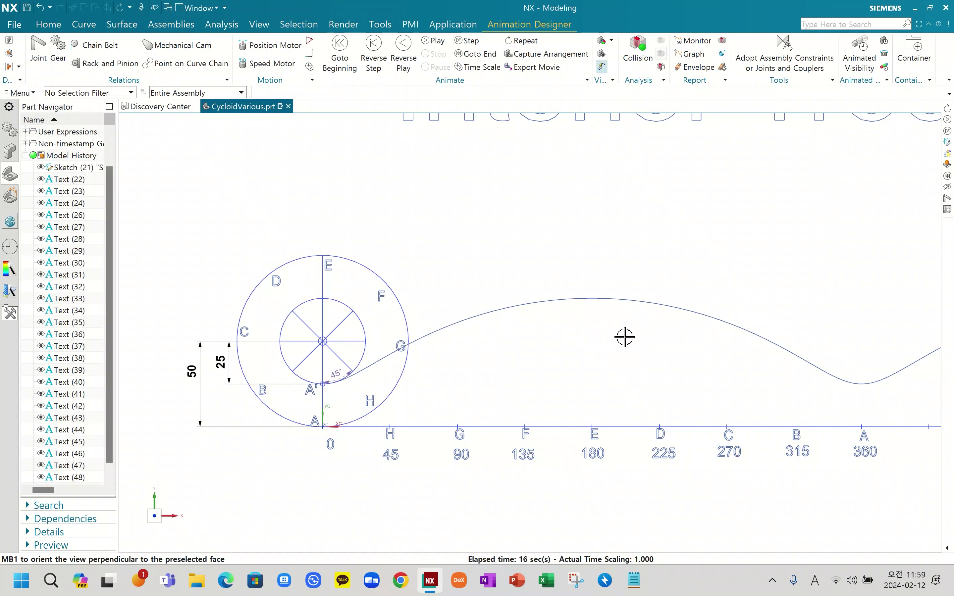
scroll(626, 340, down, 2)
scroll(651, 350, down, 1)
mouse_move(670, 356)
shift+middle_down()
mouse_move(447, 347)
mouse_move(564, 321)
shift+middle_up()
scroll(368, 441, up, 2)
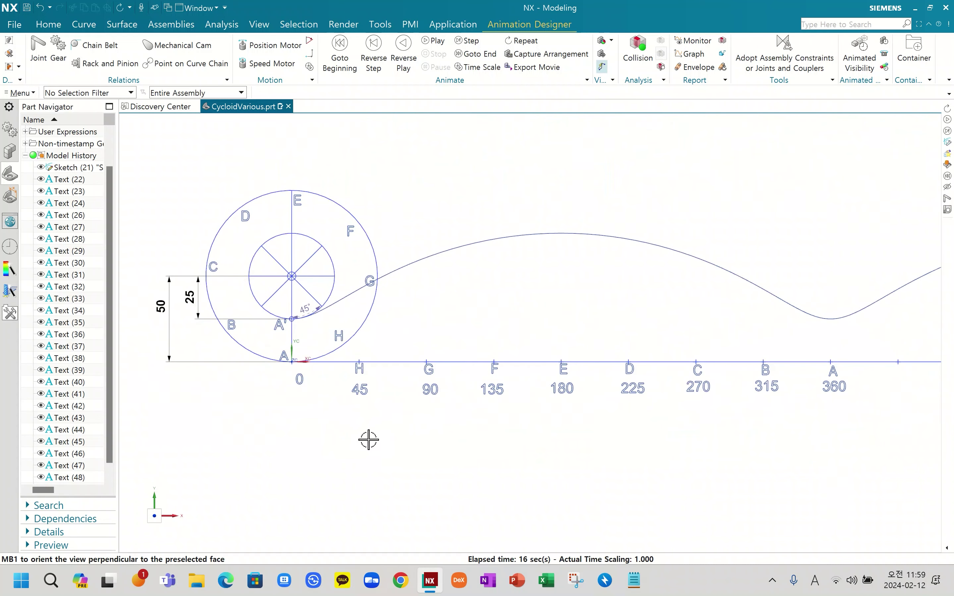
scroll(365, 437, up, 2)
shift+middle_drag(374, 410, 379, 434)
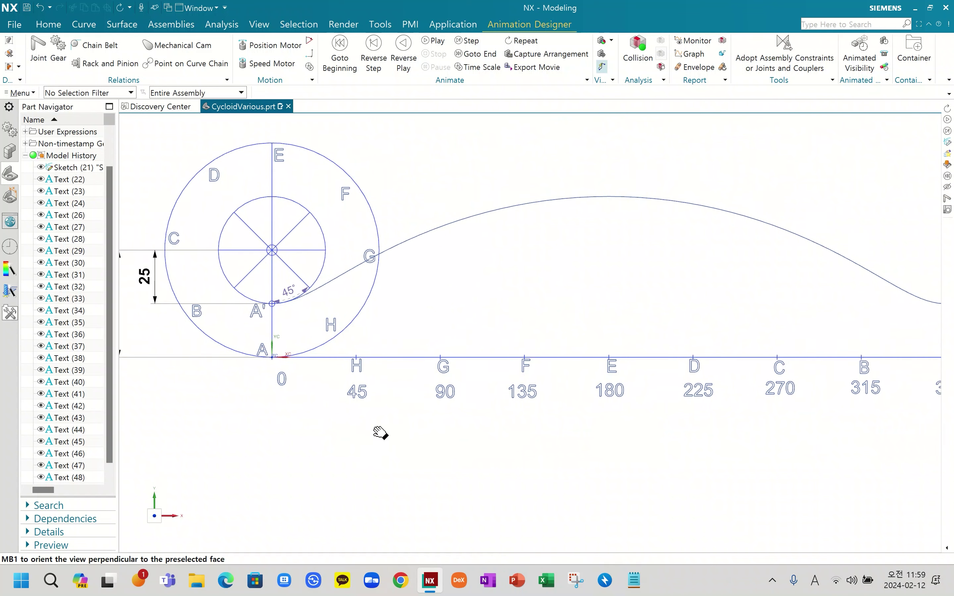
- Play the rolling animation, pause it, and bring the 360 end of the axis into view
click(468, 41)
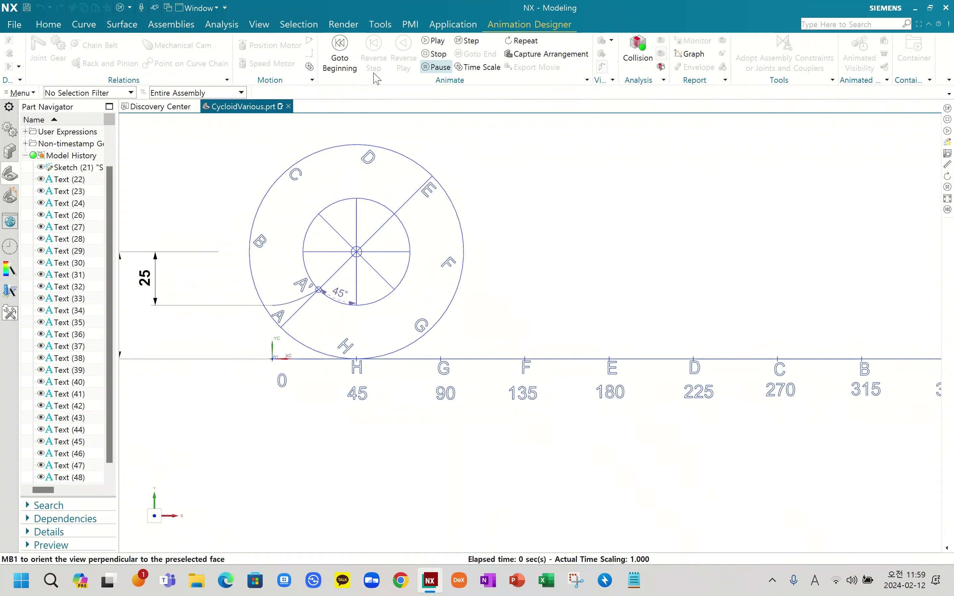
click(465, 44)
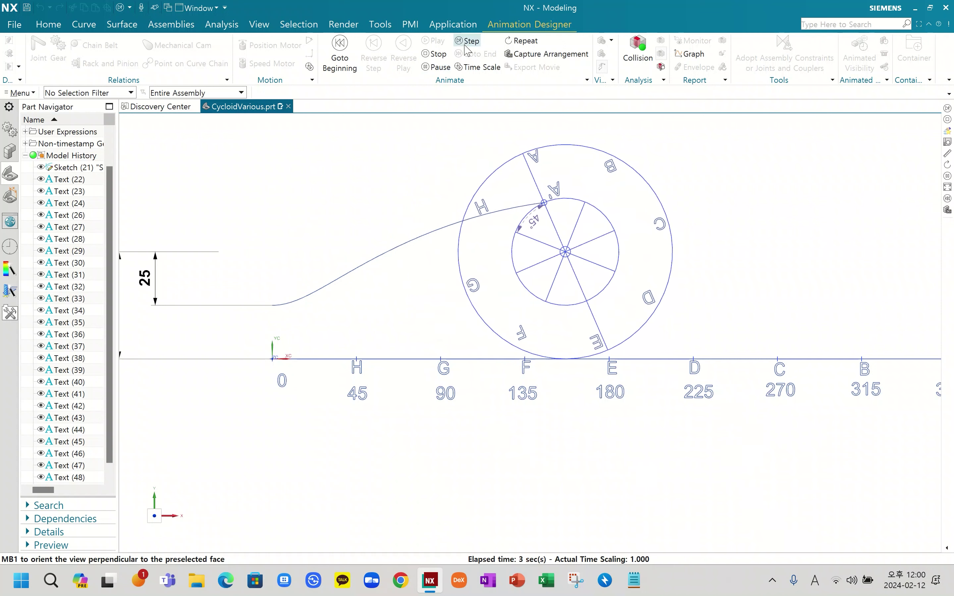
click(465, 46)
shift+middle_drag(698, 234, 506, 246)
- Step the wheel forward 45° at a time to the 360 mark, then stop the animation
click(477, 44)
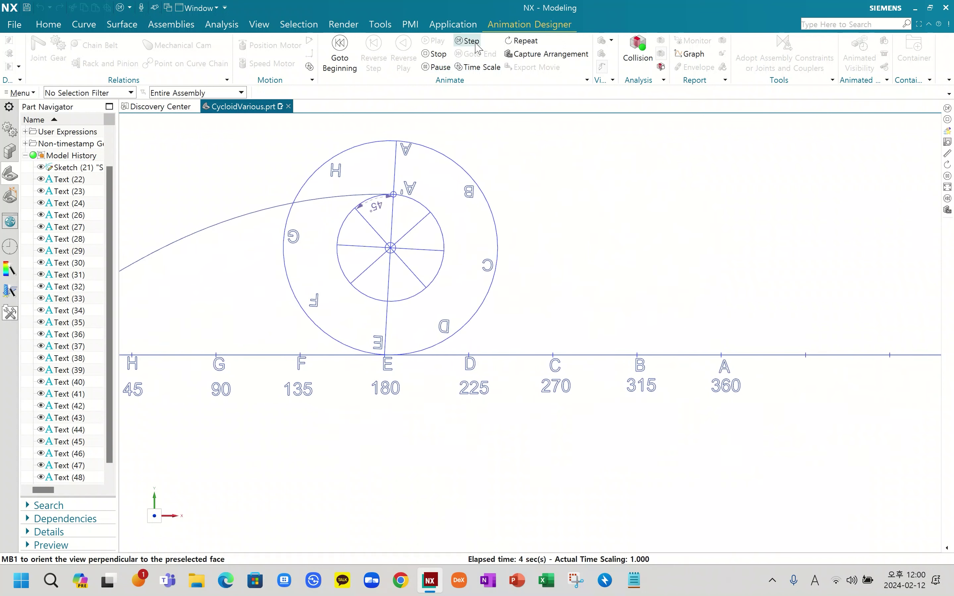
click(478, 47)
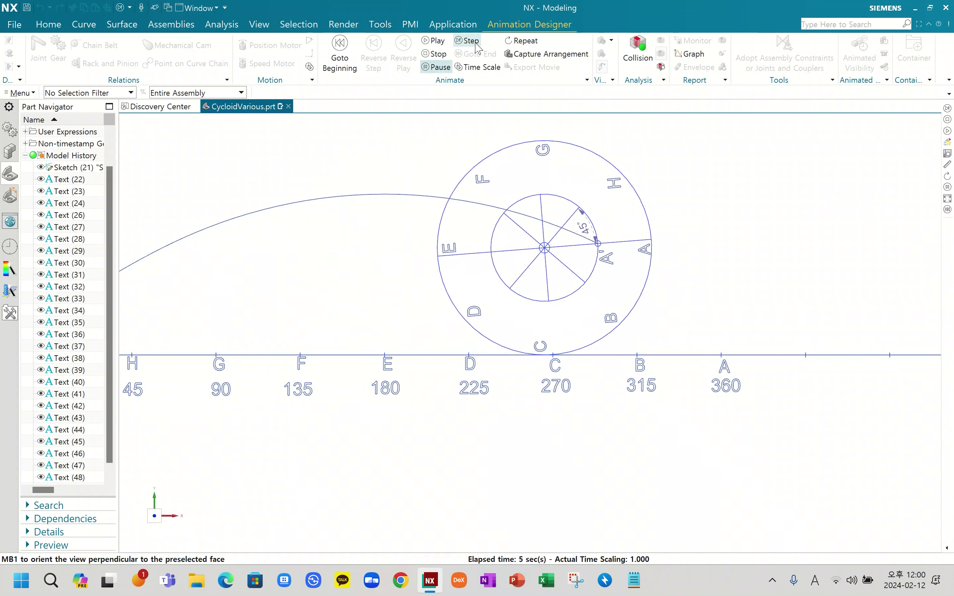
click(477, 46)
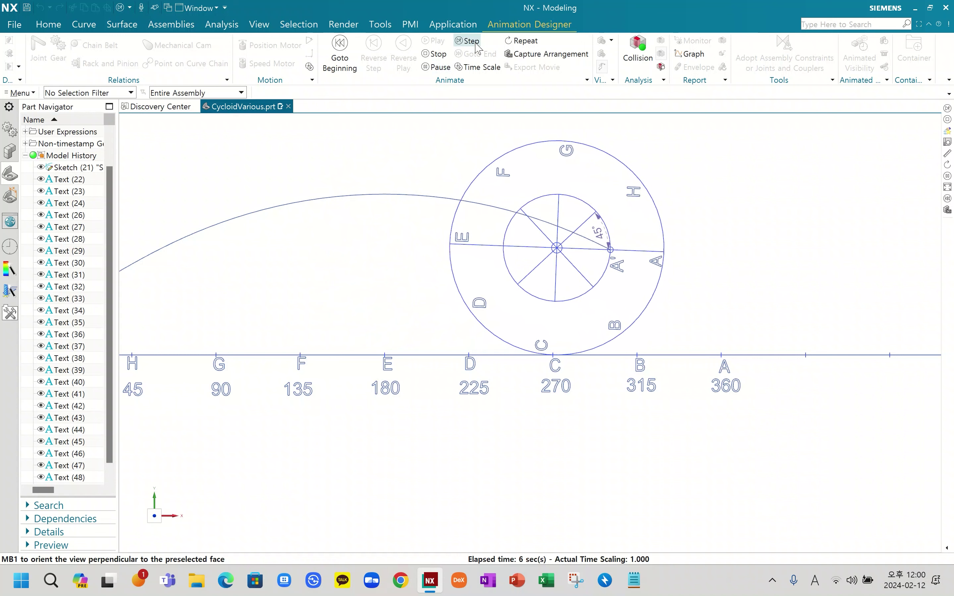
click(478, 46)
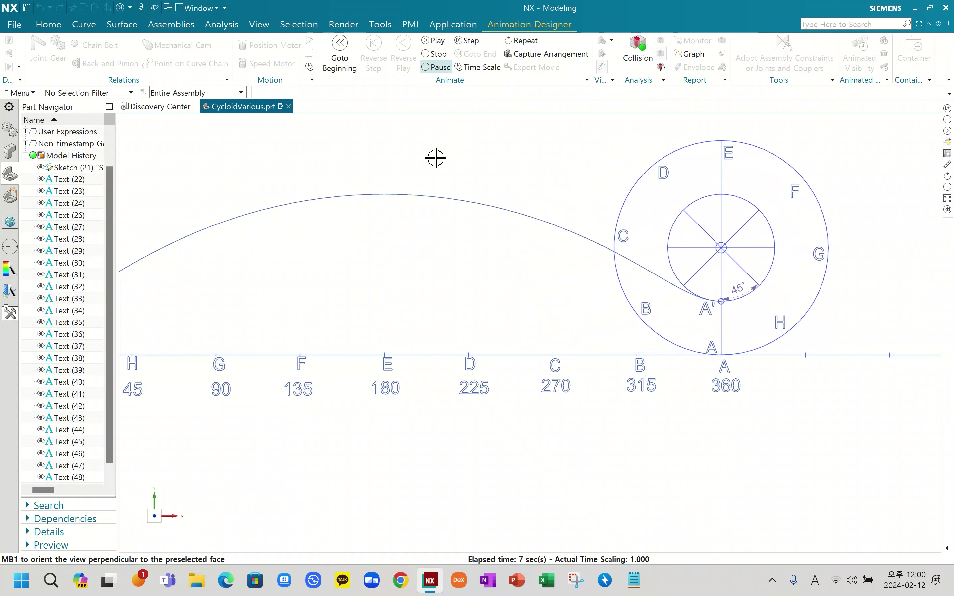
click(439, 58)
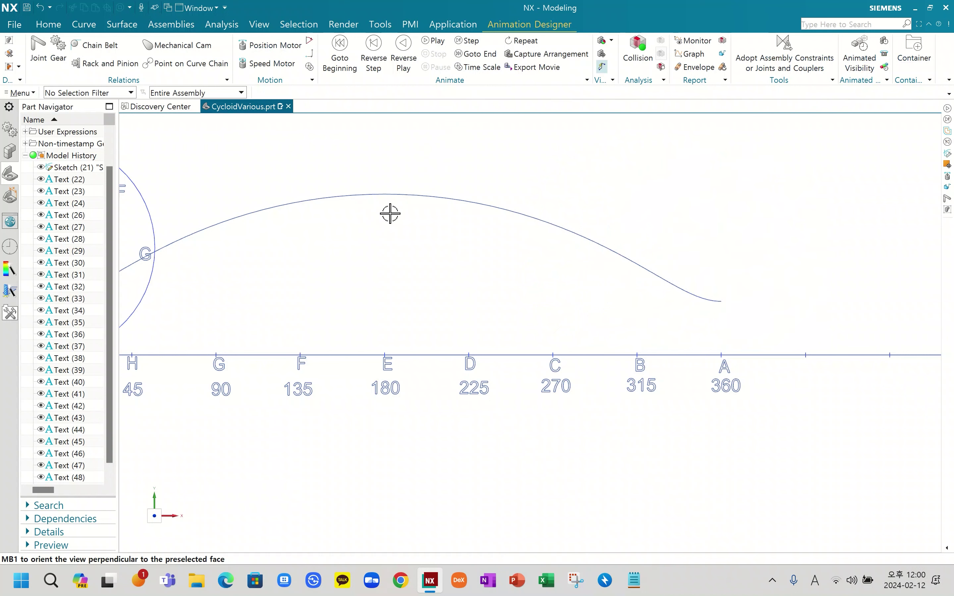
- Replay the rolling animation from the start of the axis, following the wheel as it rolls
scroll(373, 243, down, 3)
shift+middle_drag(373, 243, 464, 254)
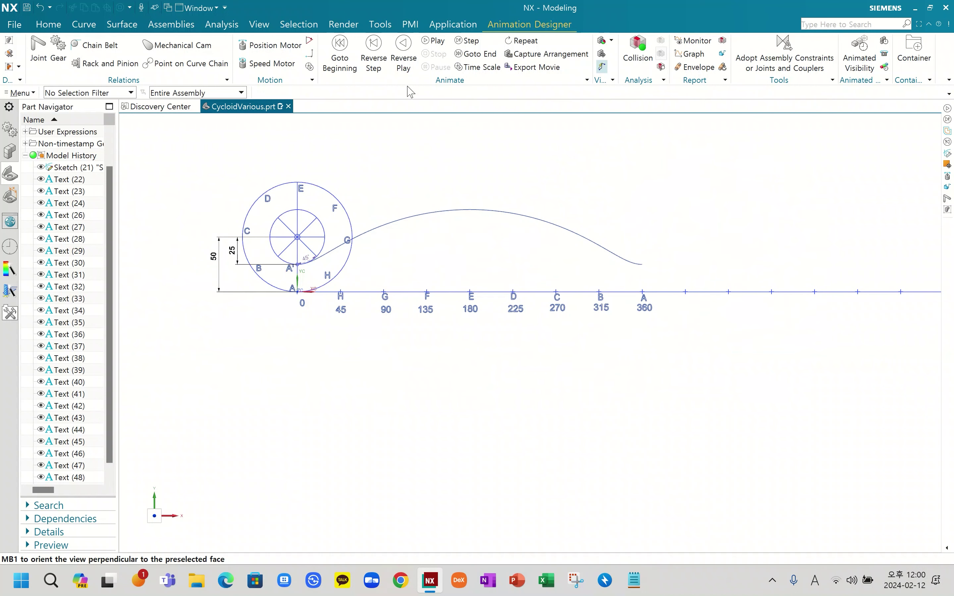
click(437, 41)
scroll(485, 235, down, 1)
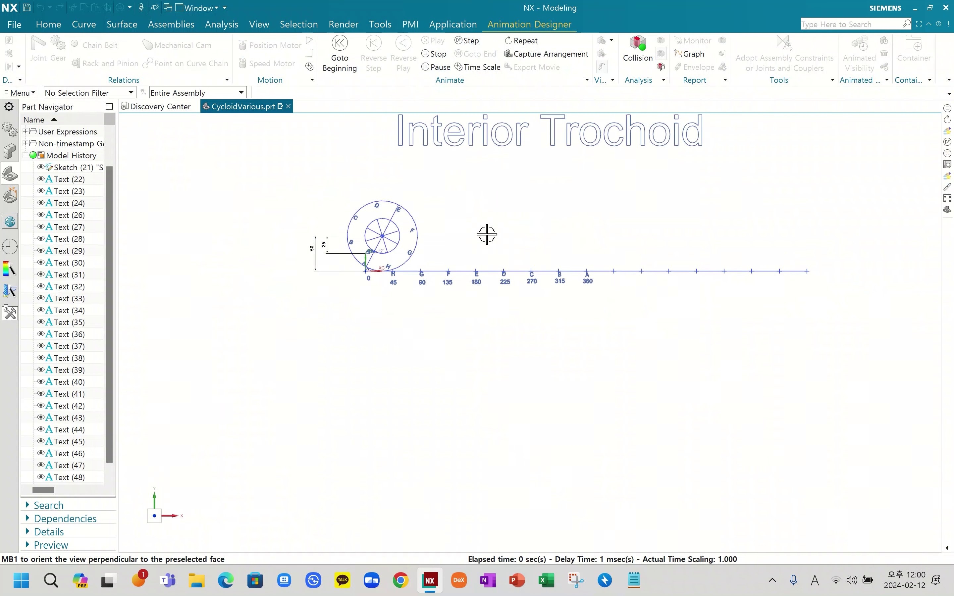
scroll(485, 235, down, 2)
shift+middle_drag(607, 331, 574, 364)
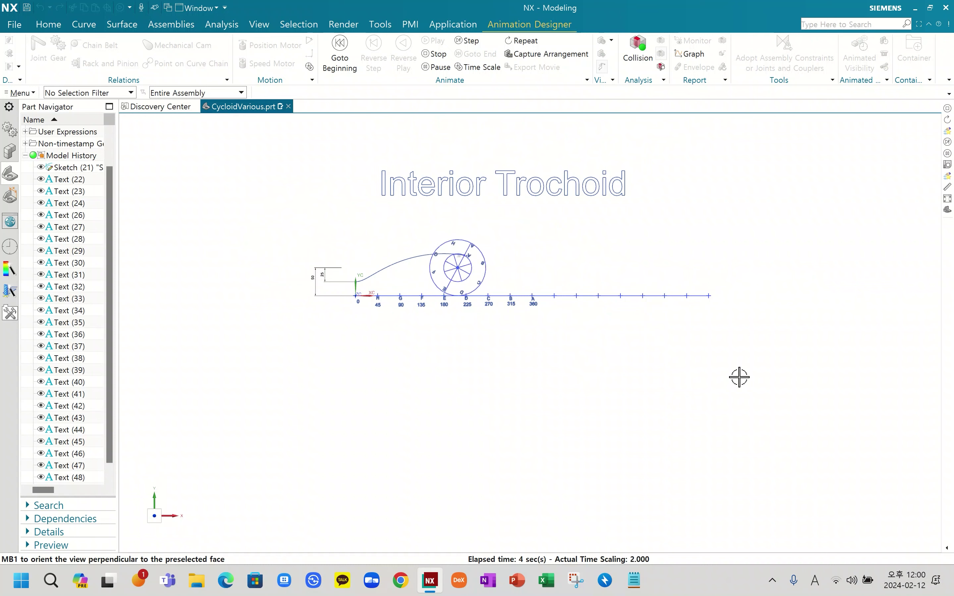
scroll(613, 303, up, 2)
shift+middle_drag(586, 364, 597, 398)
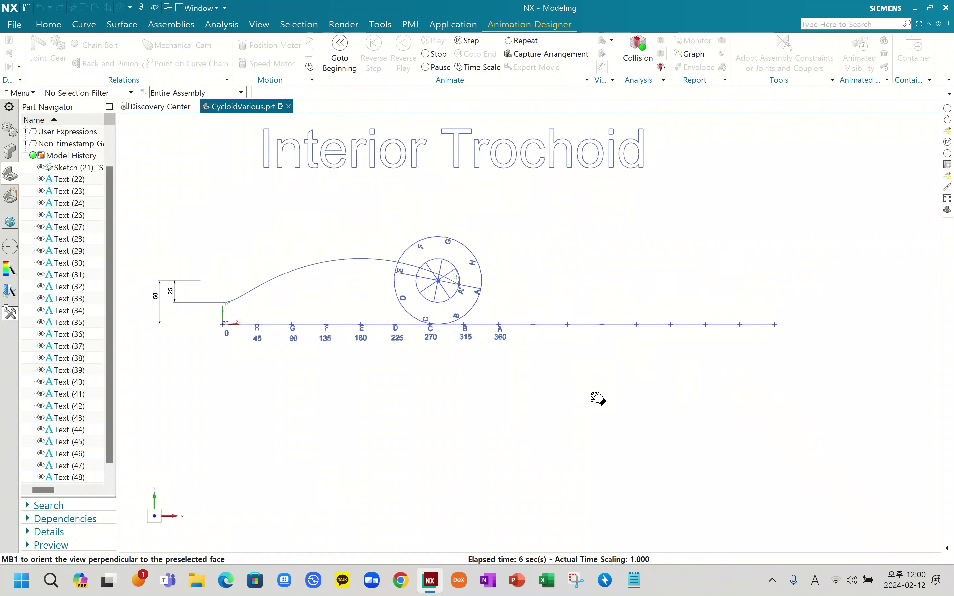
scroll(595, 304, up, 3)
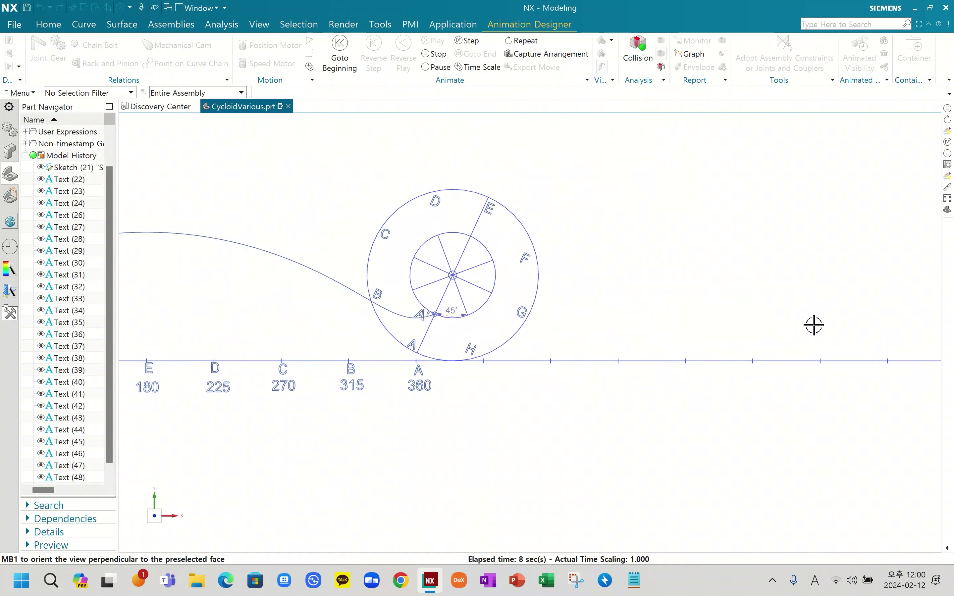
- Follow the wheel to the end so the whole interior trochoid is shown
shift+middle_drag(830, 345, 660, 358)
scroll(673, 264, up, 2)
scroll(672, 264, up, 1)
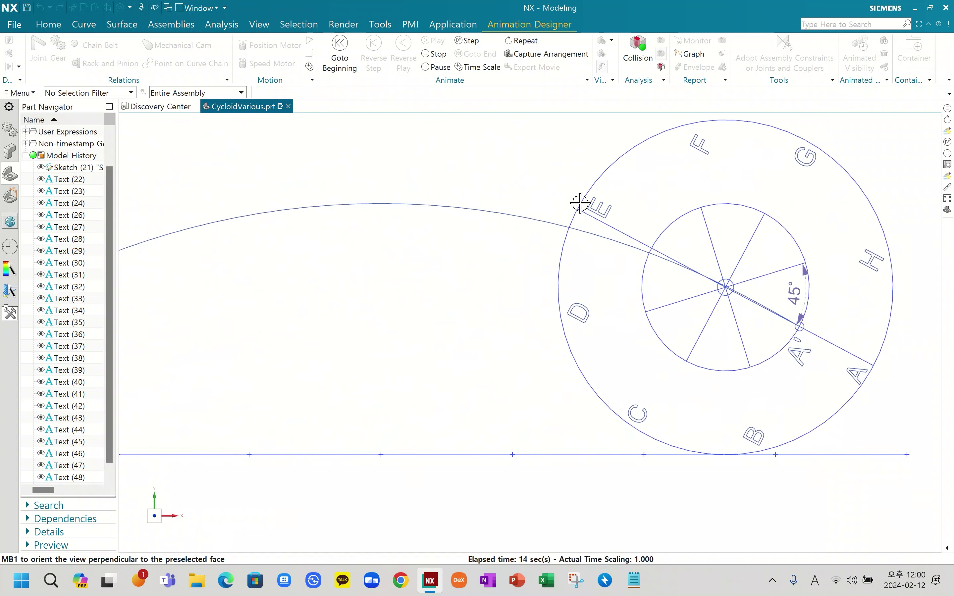
scroll(502, 258, down, 4)
scroll(501, 261, down, 4)
shift+middle_drag(447, 309, 602, 366)
scroll(324, 299, up, 2)
scroll(330, 292, up, 2)
scroll(405, 326, down, 2)
mouse_move(362, 297)
shift+middle_down()
mouse_move(314, 302)
mouse_move(336, 299)
shift+middle_up()
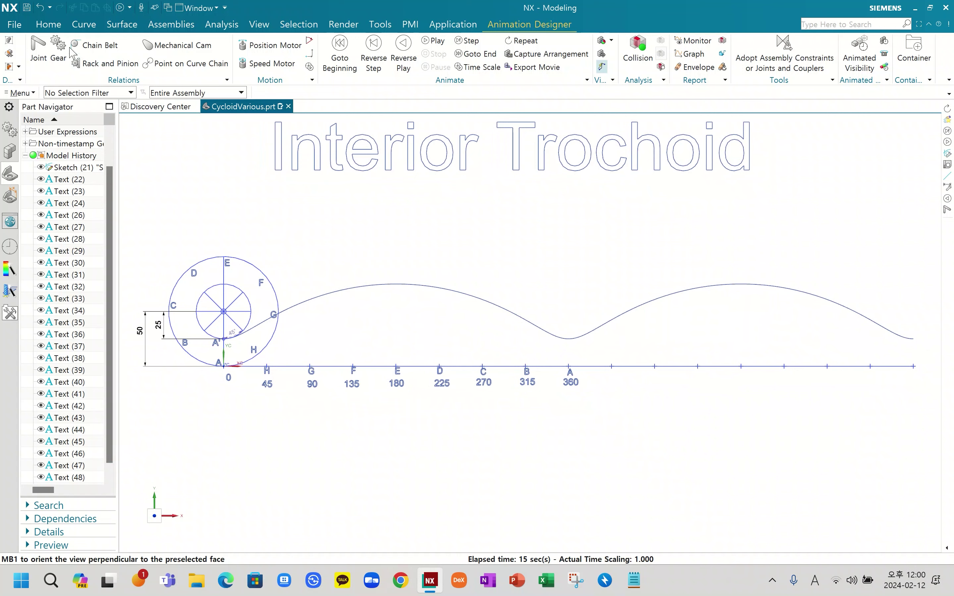
click(47, 25)
- Edit Sketch (21) and hide the old row of patterned circles
double_click(77, 168)
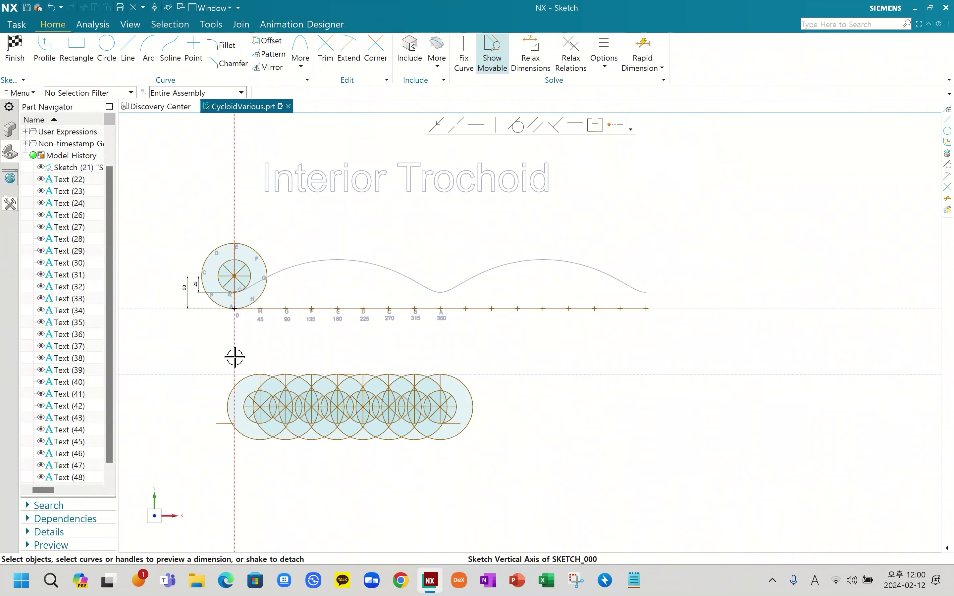
mouse_move(190, 357)
mouse_down()
mouse_move(551, 469)
mouse_move(540, 468)
mouse_up()
key(ctrl+b)
scroll(226, 363, up, 3)
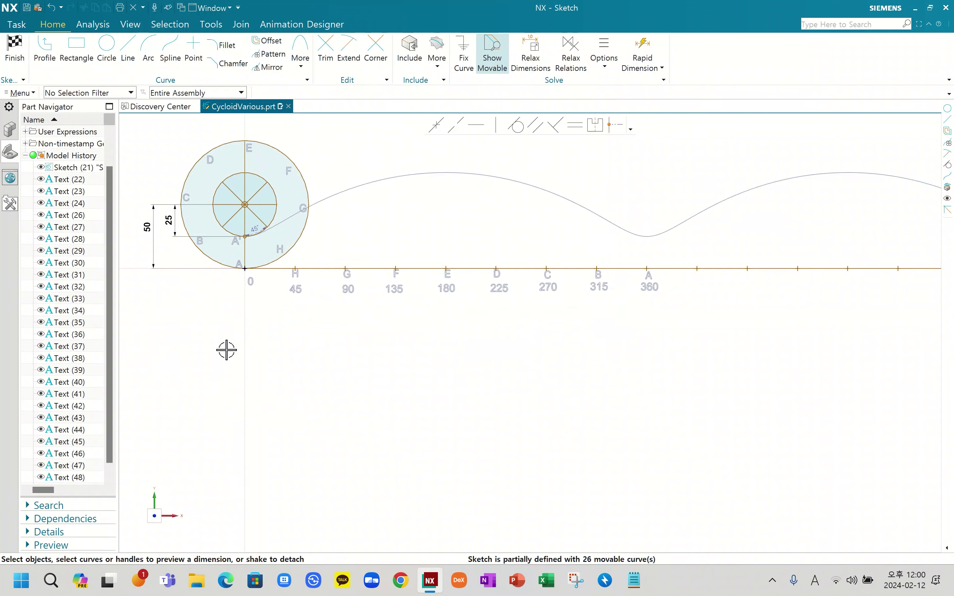
shift+middle_drag(226, 347, 290, 379)
scroll(254, 178, up, 3)
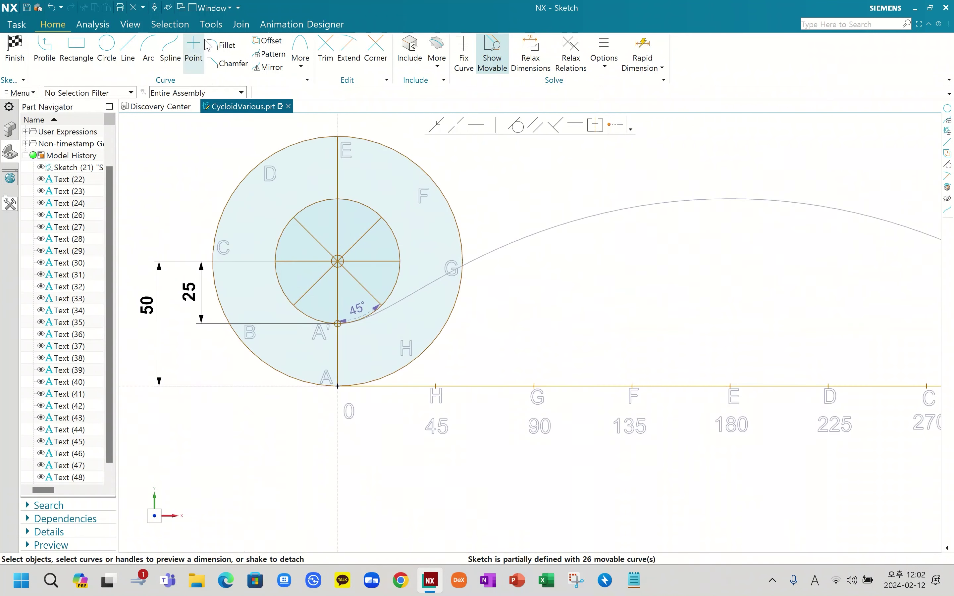
- Select the wheel's diameter, inner circle, spoke, outer circle and baseline for a Pattern Curve
click(259, 54)
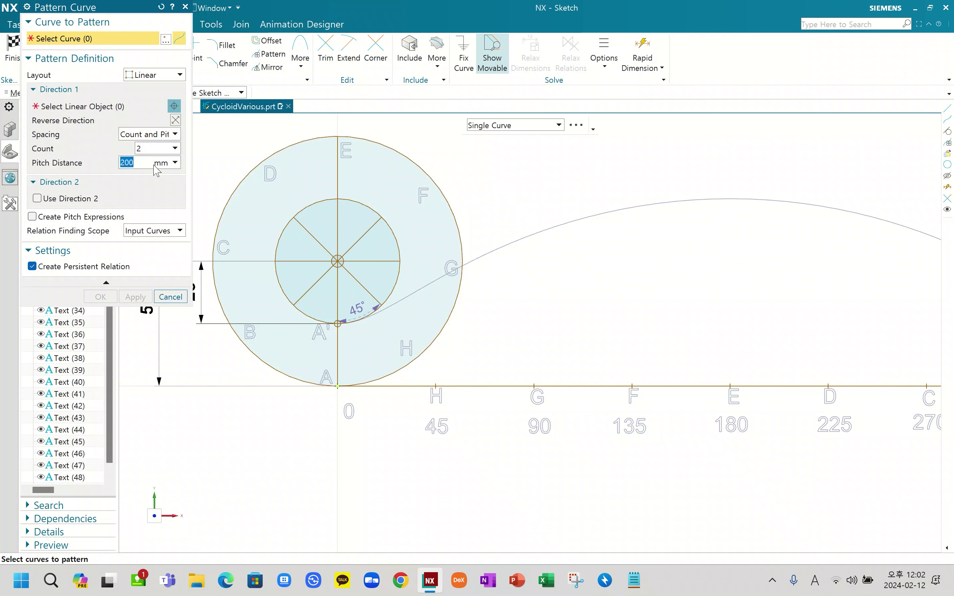
scroll(313, 178, down, 3)
scroll(317, 183, up, 3)
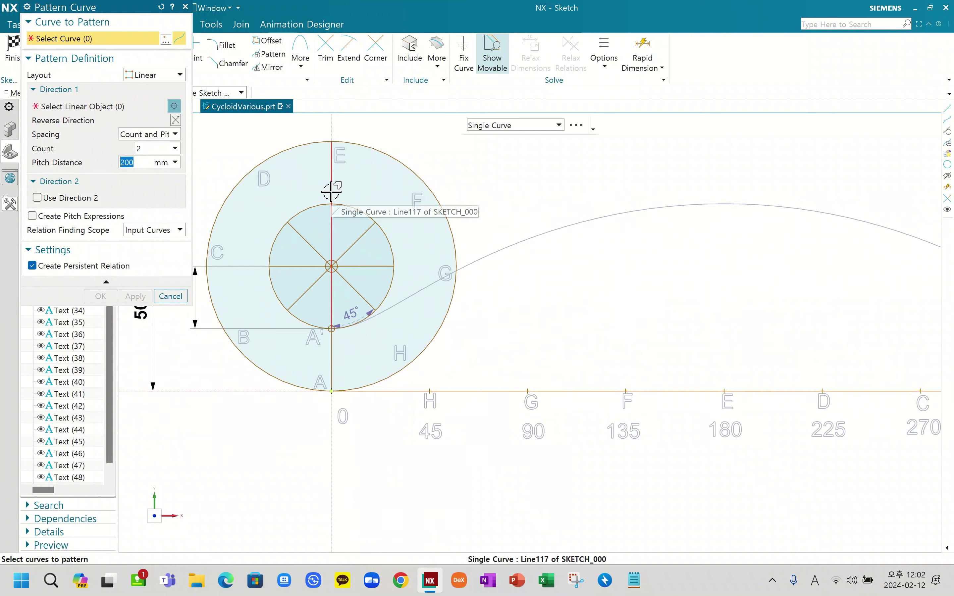
click(331, 191)
click(356, 207)
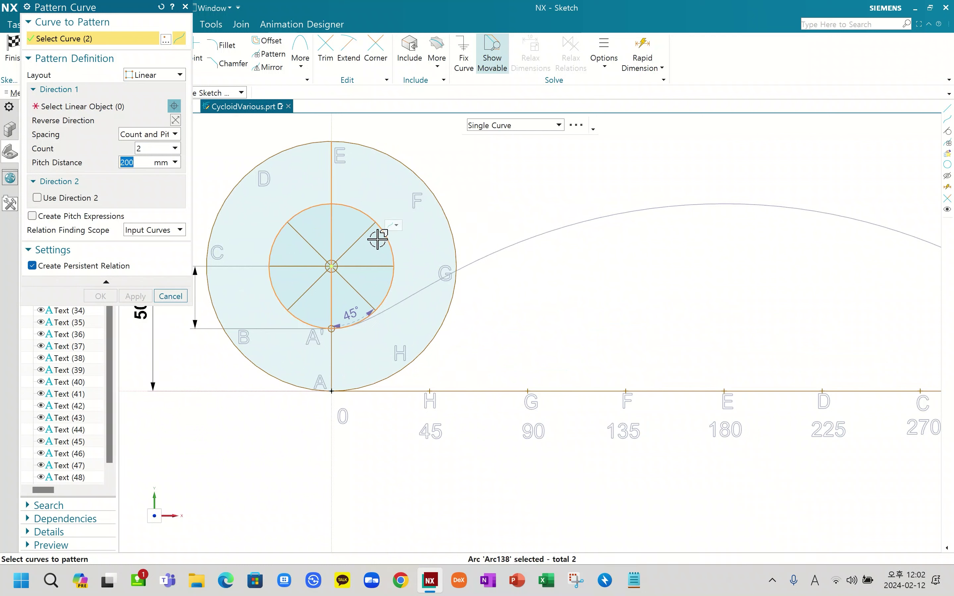
click(367, 231)
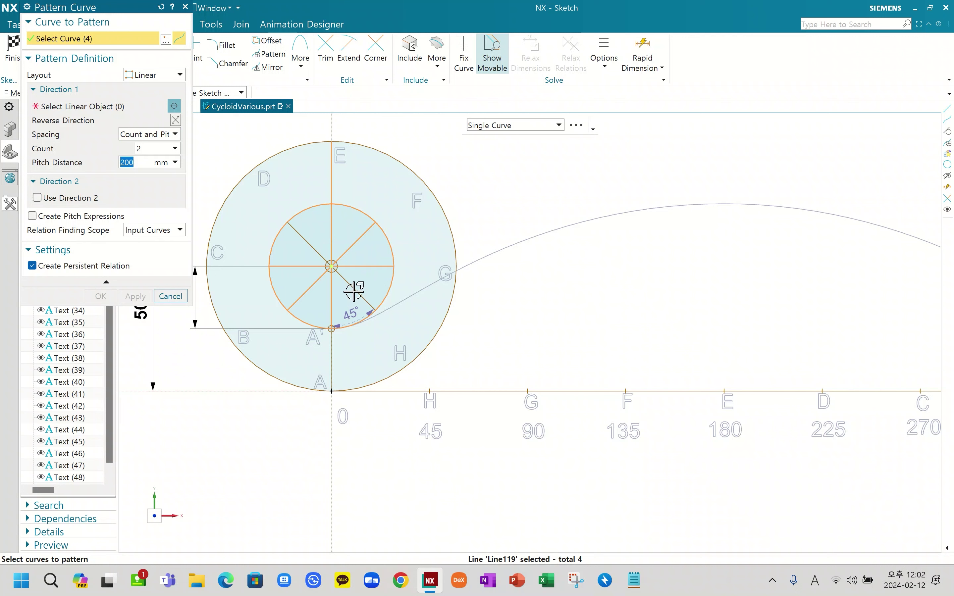
click(450, 312)
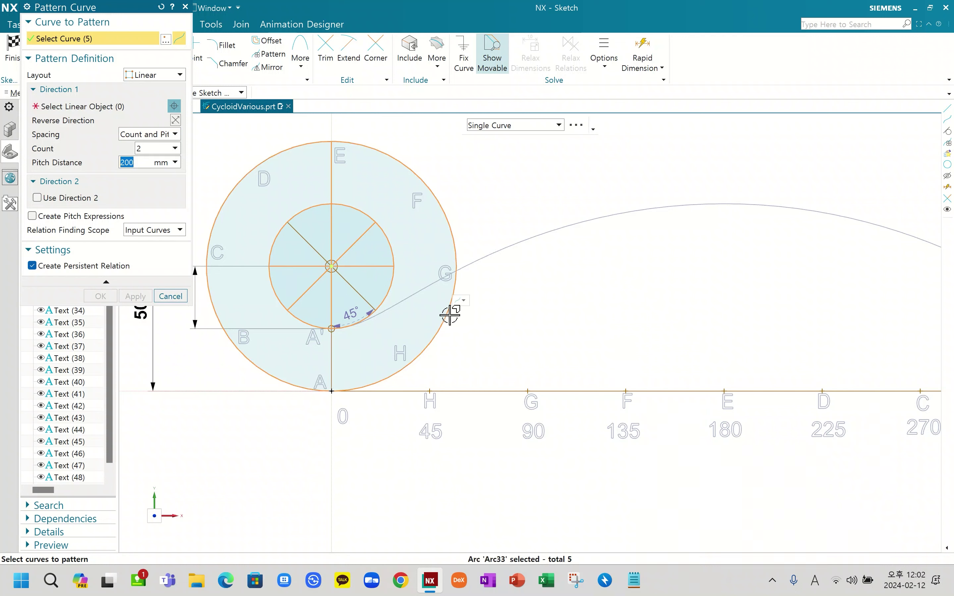
click(469, 391)
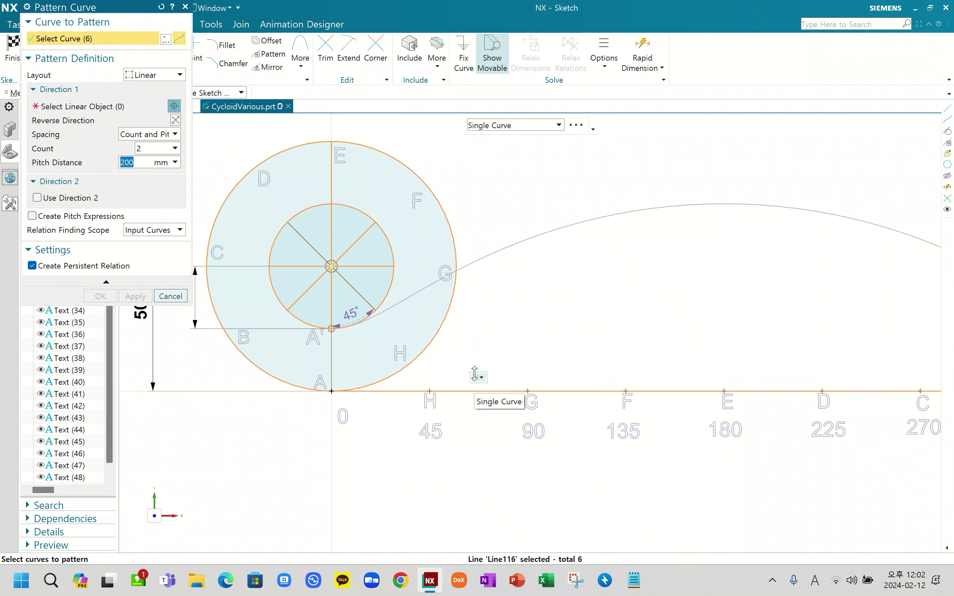
scroll(477, 358, down, 4)
- Copy them 200 mm down along the vertical axis line (Count 2, Pitch 200)
click(81, 106)
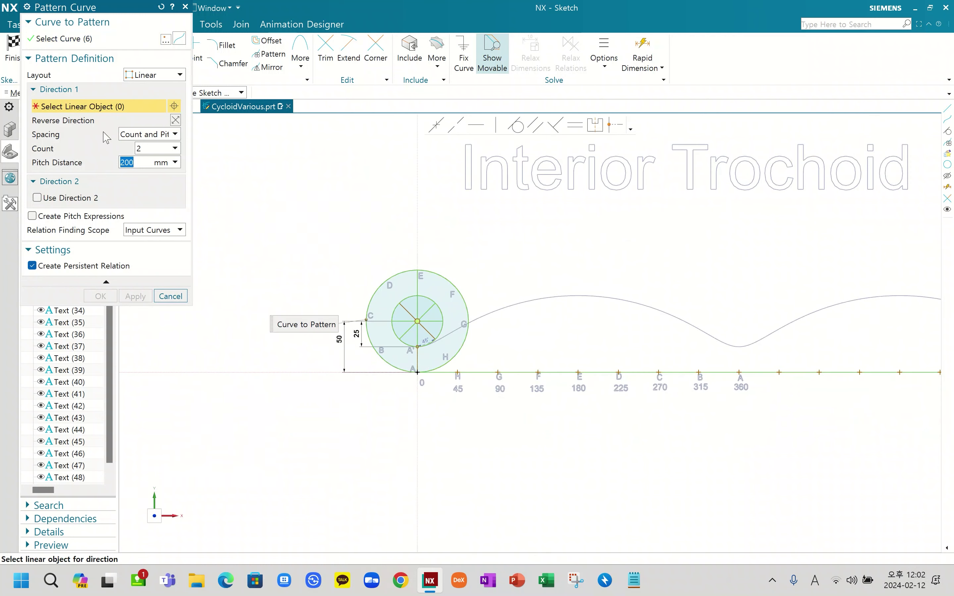
click(418, 365)
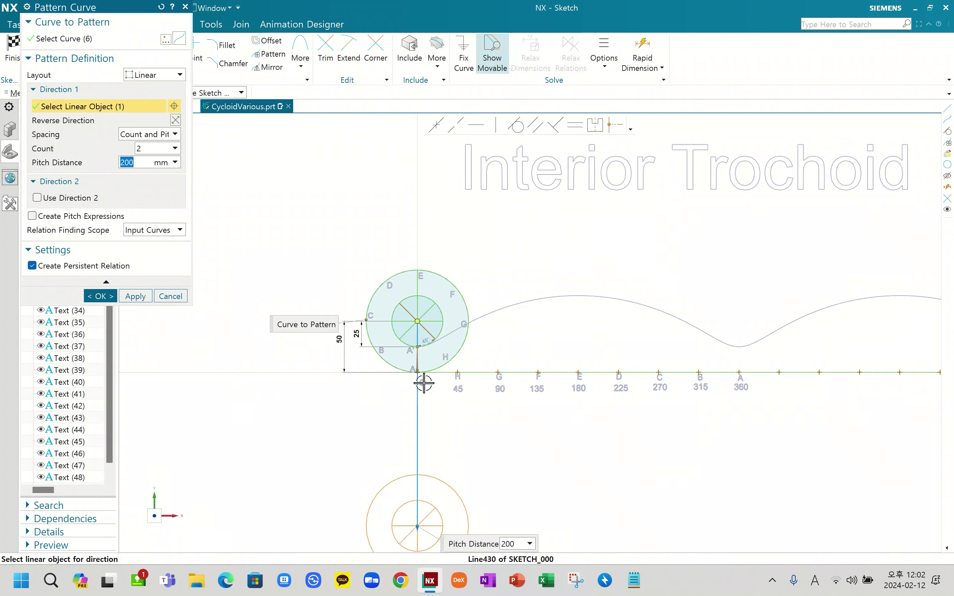
shift+middle_drag(469, 456, 419, 330)
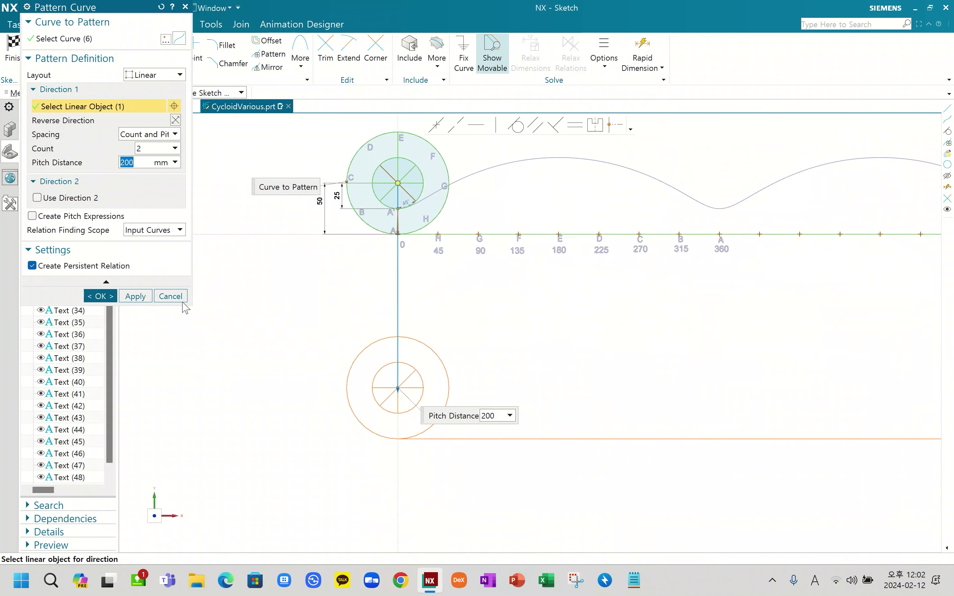
click(103, 296)
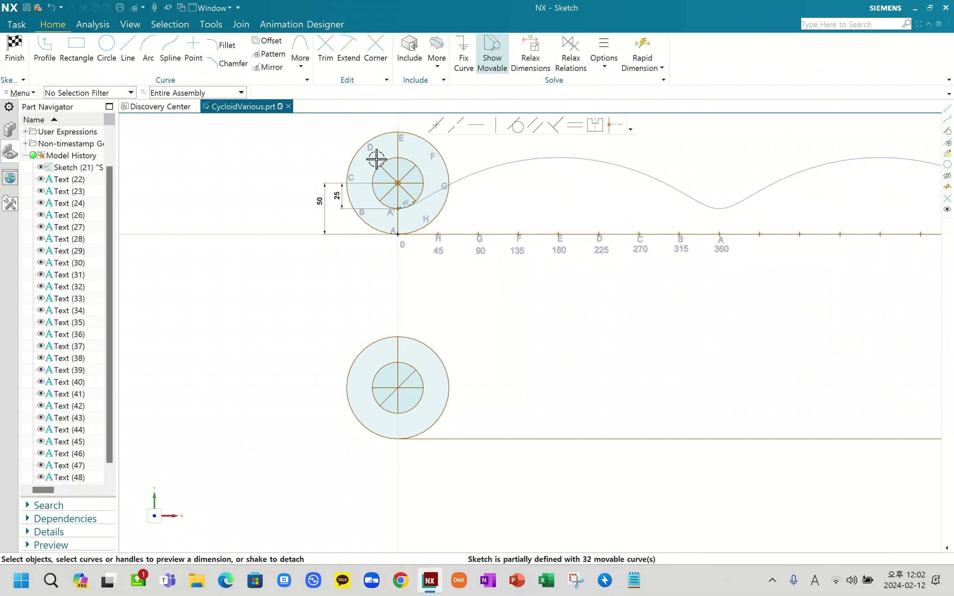
- Pattern the remaining diagonal spoke 200 mm down along the vertical axis line
click(269, 54)
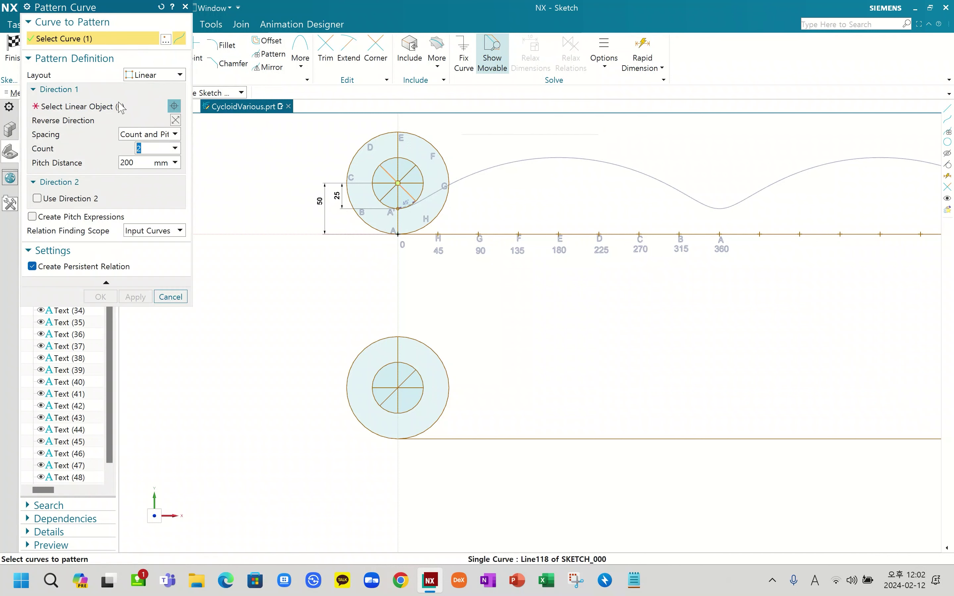
click(382, 170)
click(398, 221)
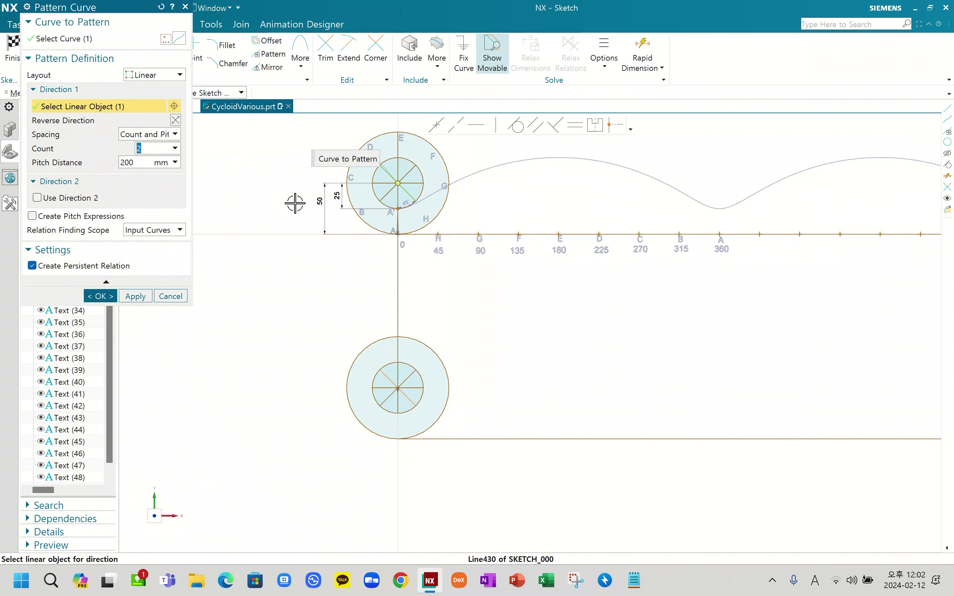
click(100, 296)
scroll(432, 407, up, 2)
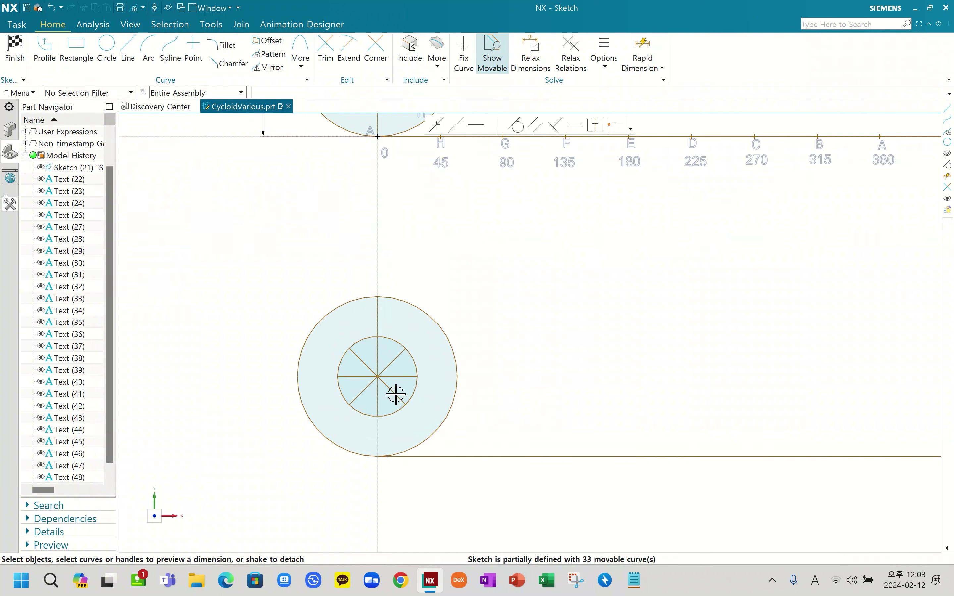
- Pattern the lower wheel's six curves 9 times along the baseline at pitch 50*pi()/4 (39.2699 mm)
click(270, 54)
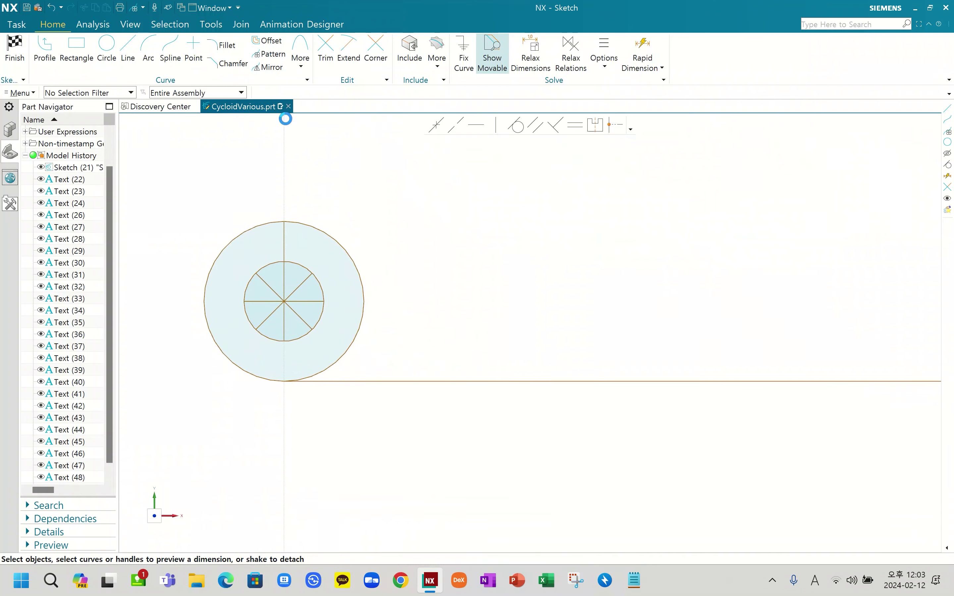
scroll(270, 213, down, 2)
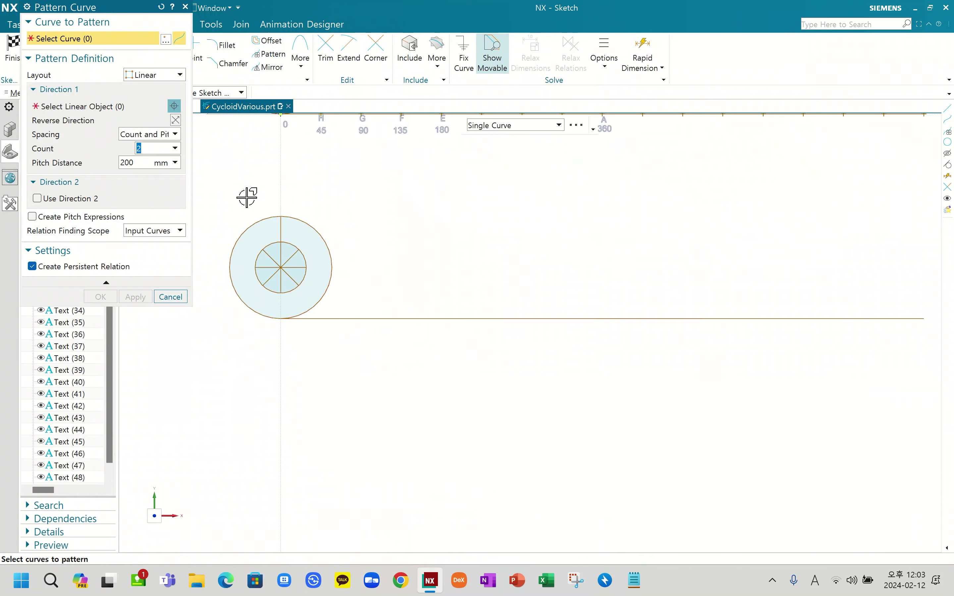
drag(210, 193, 358, 349)
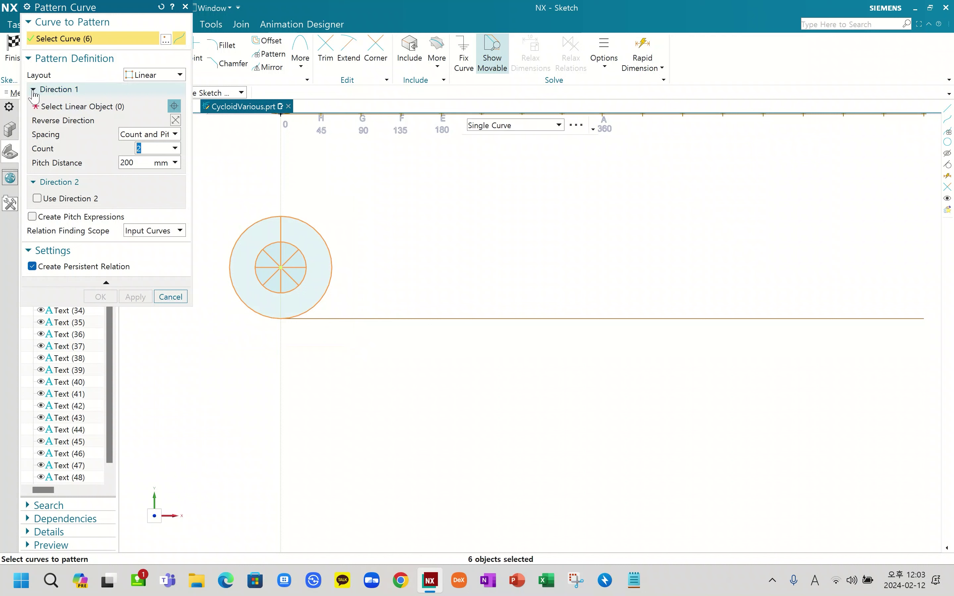
click(71, 105)
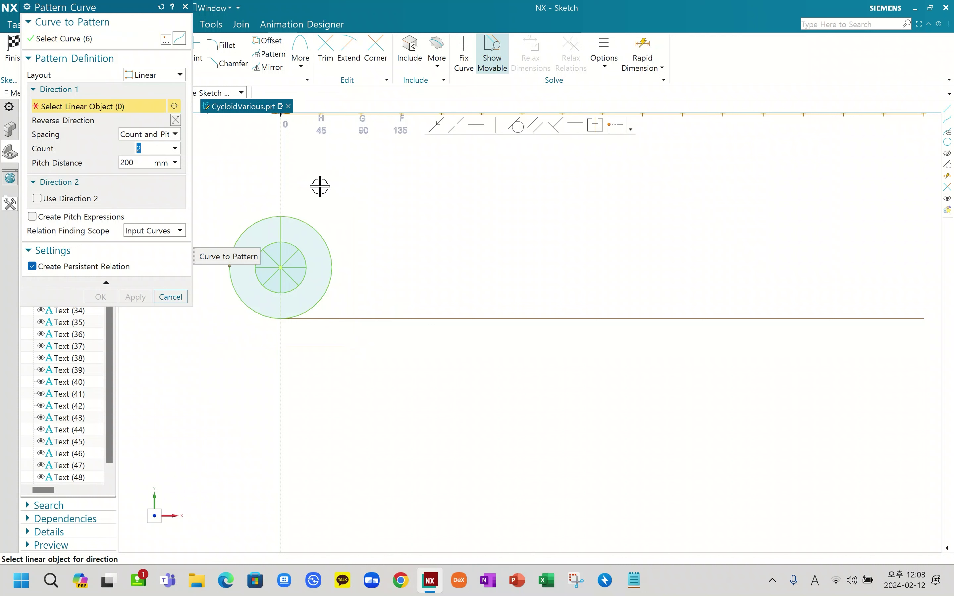
click(840, 320)
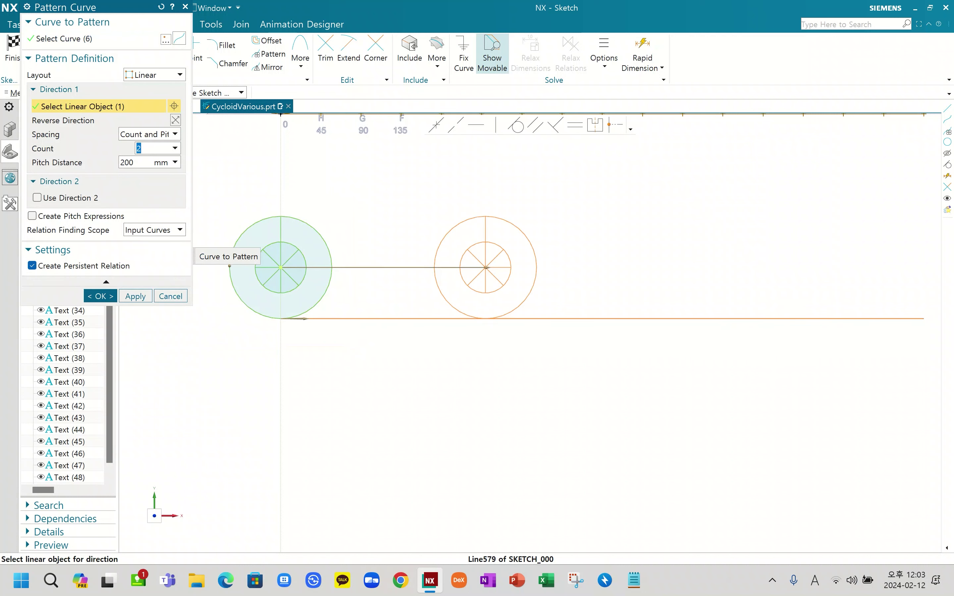
text(9)
double_click(149, 163)
text(50*)
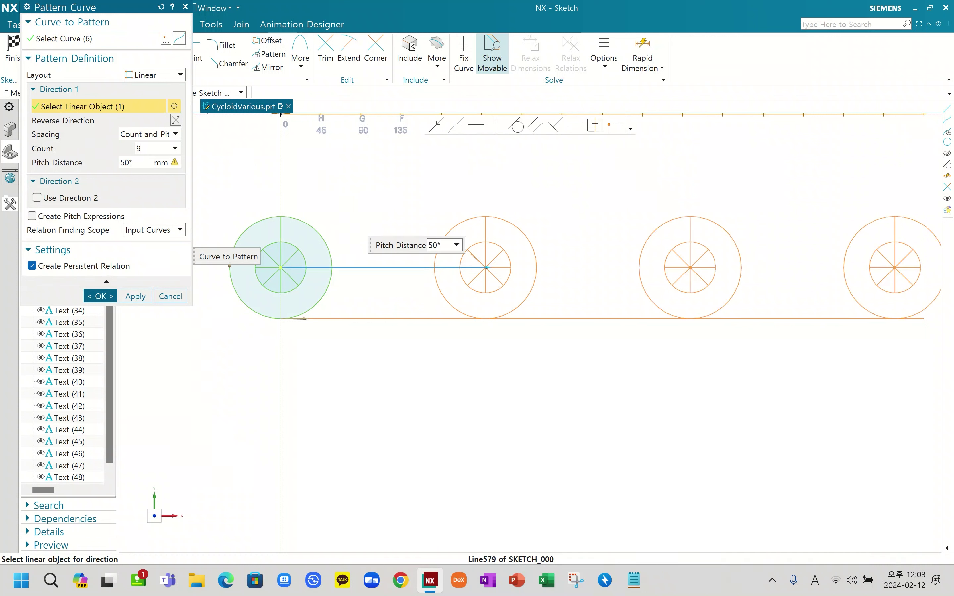
text(pi()/4)
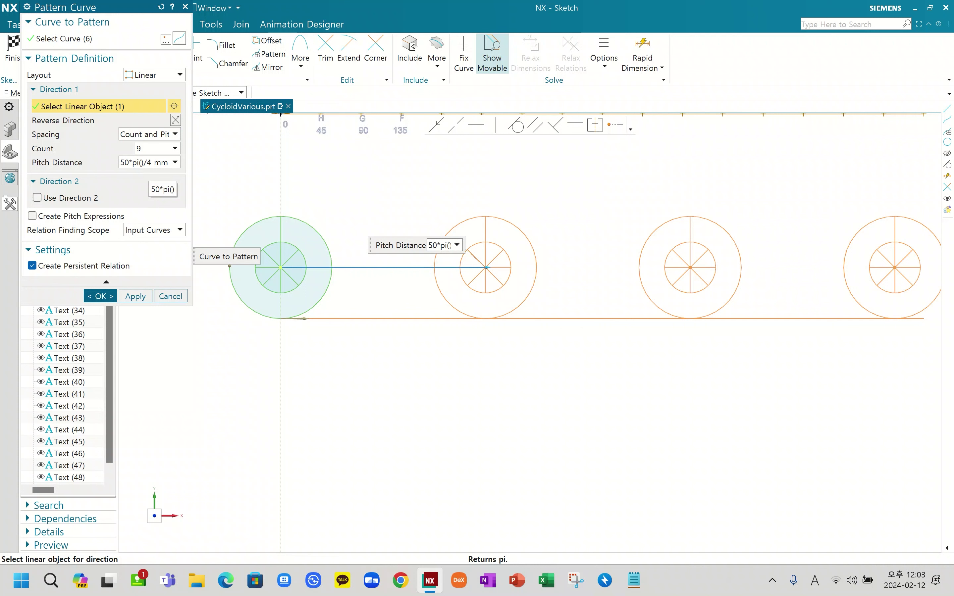
key(Return)
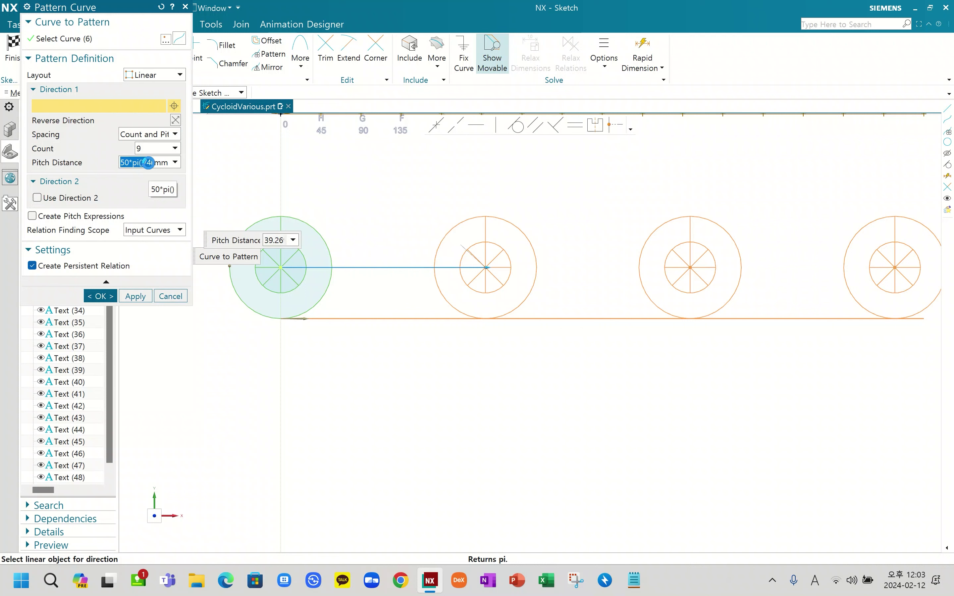
click(101, 296)
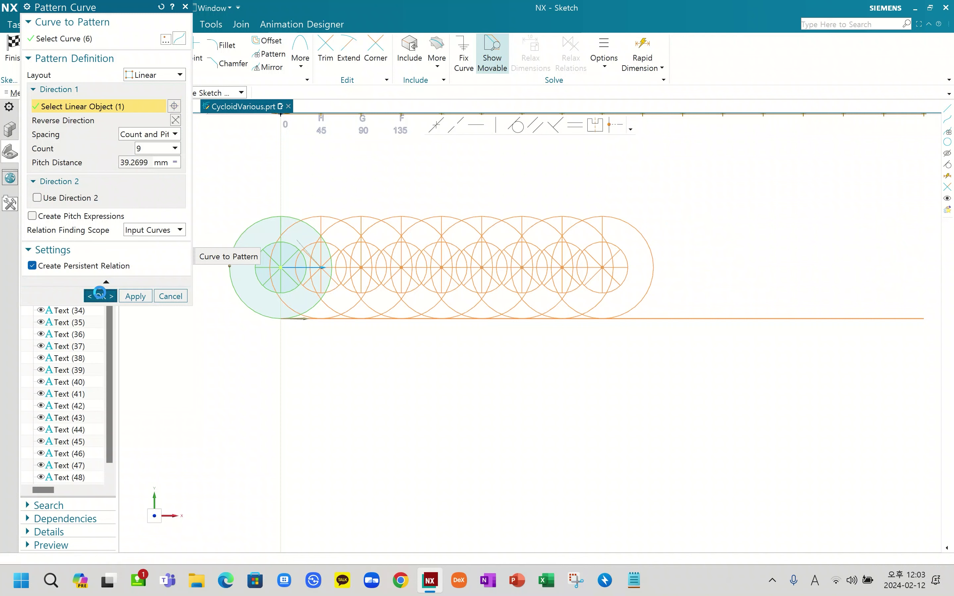
scroll(235, 284, up, 1)
scroll(236, 288, up, 1)
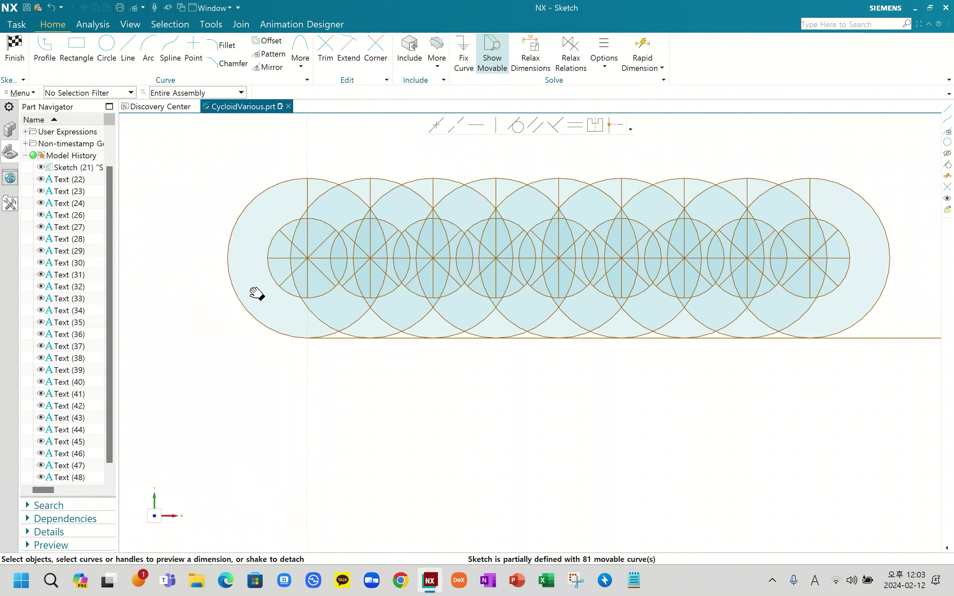
- Draw a short horizontal line leftward from the first inner circle's bottom
scroll(248, 209, up, 2)
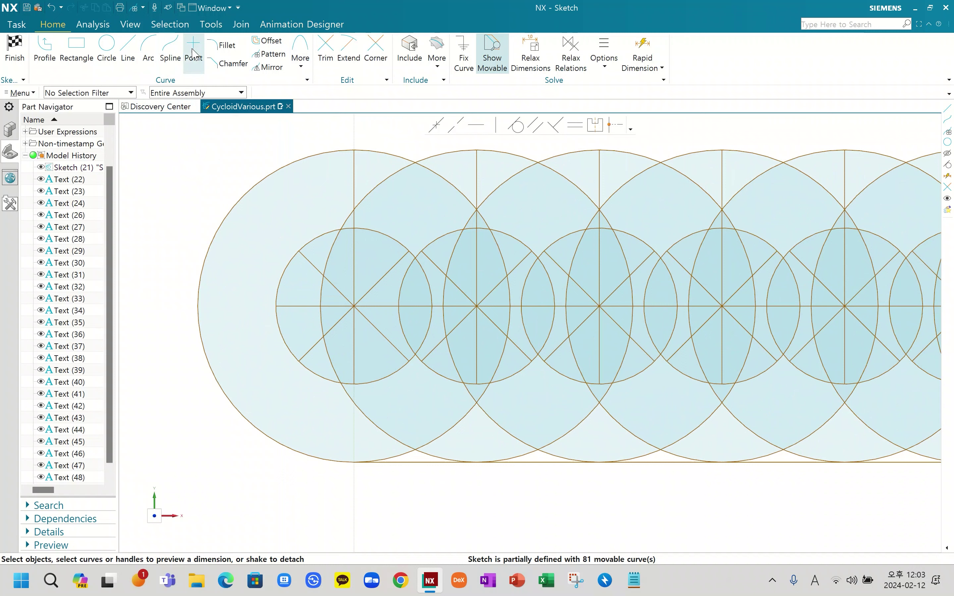
click(128, 49)
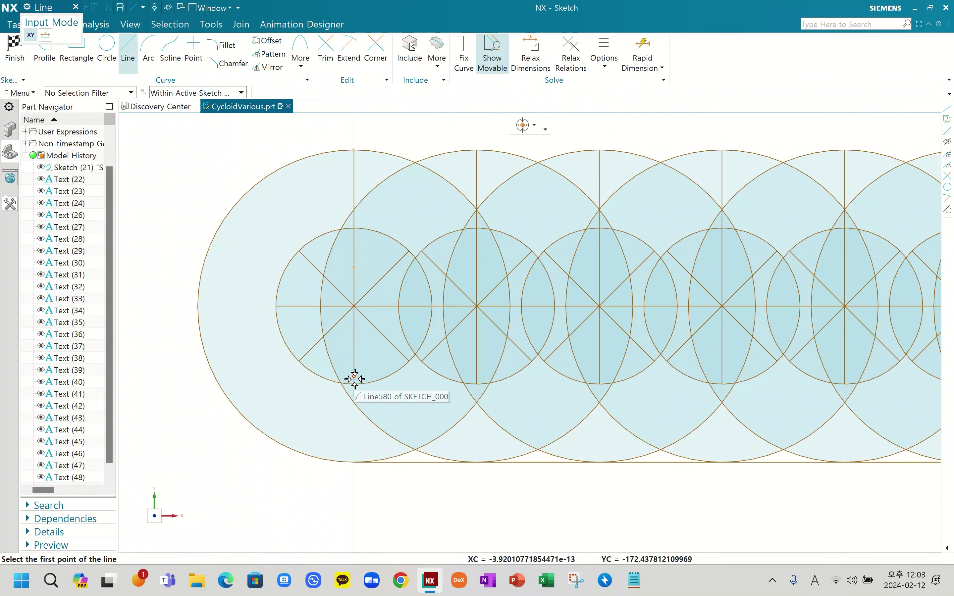
click(321, 384)
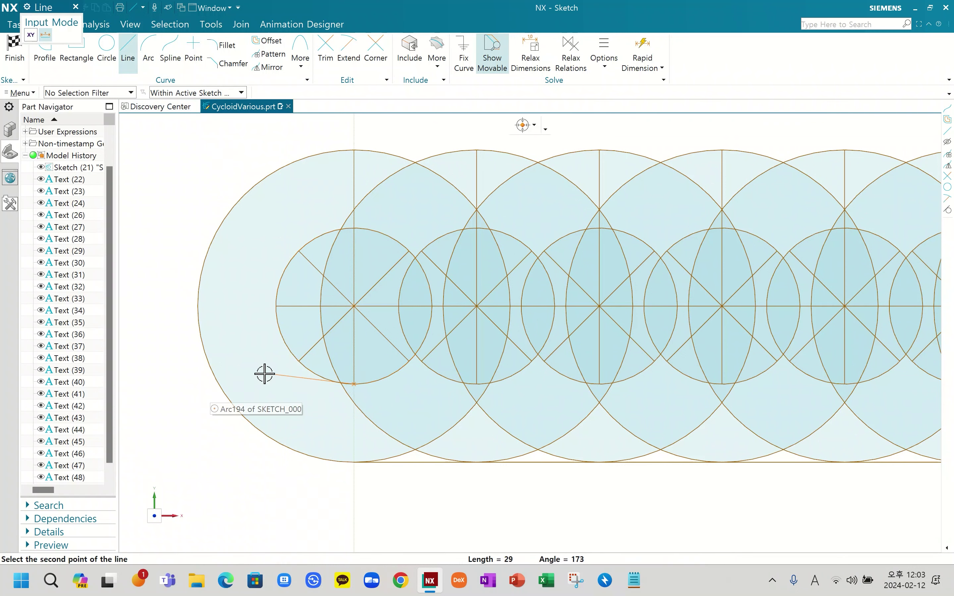
click(264, 375)
scroll(264, 374, up, 5)
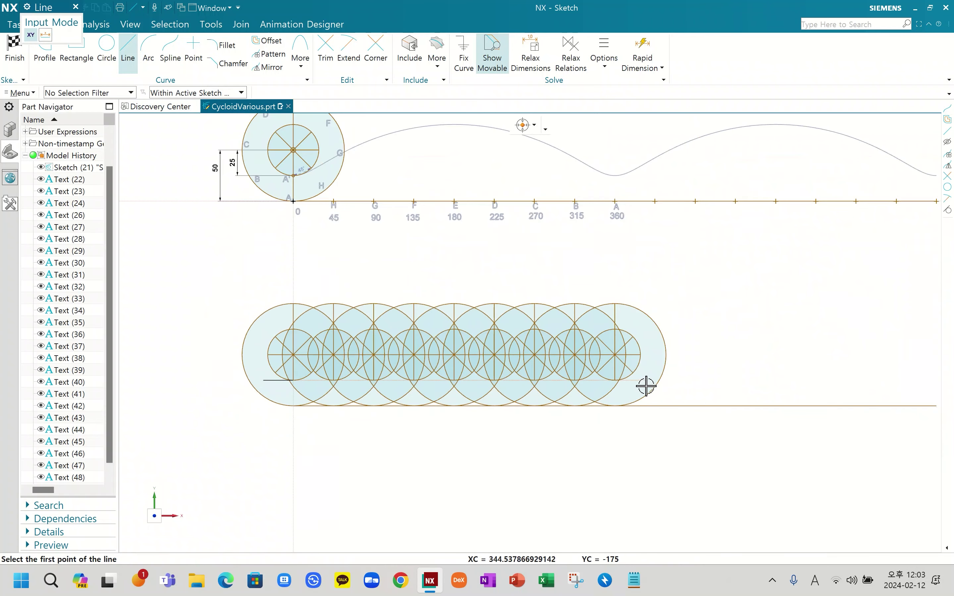
scroll(645, 385, down, 6)
scroll(636, 379, down, 2)
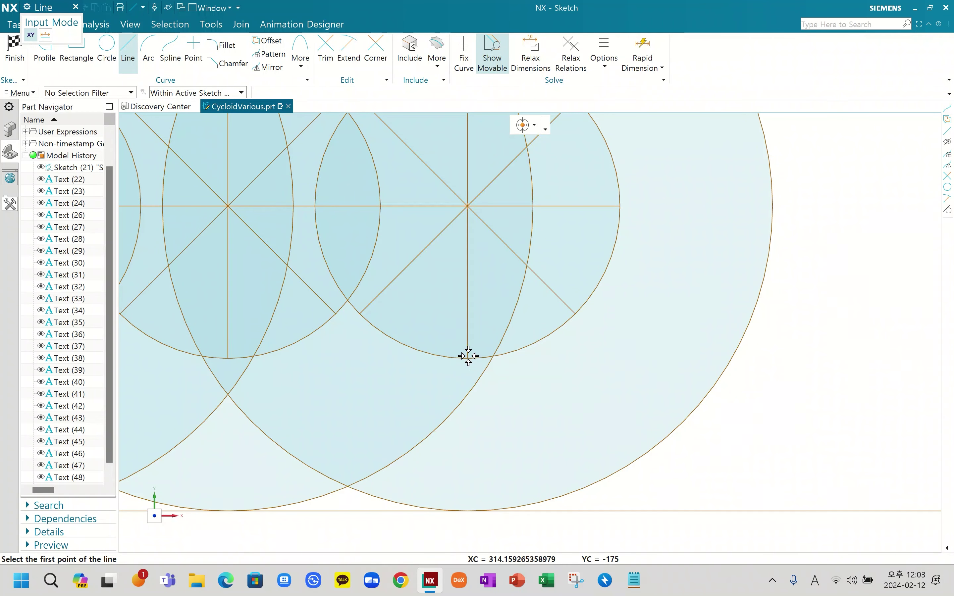
- Draw a second horizontal line at the last inner circle's base and end the Line command
click(469, 357)
click(639, 355)
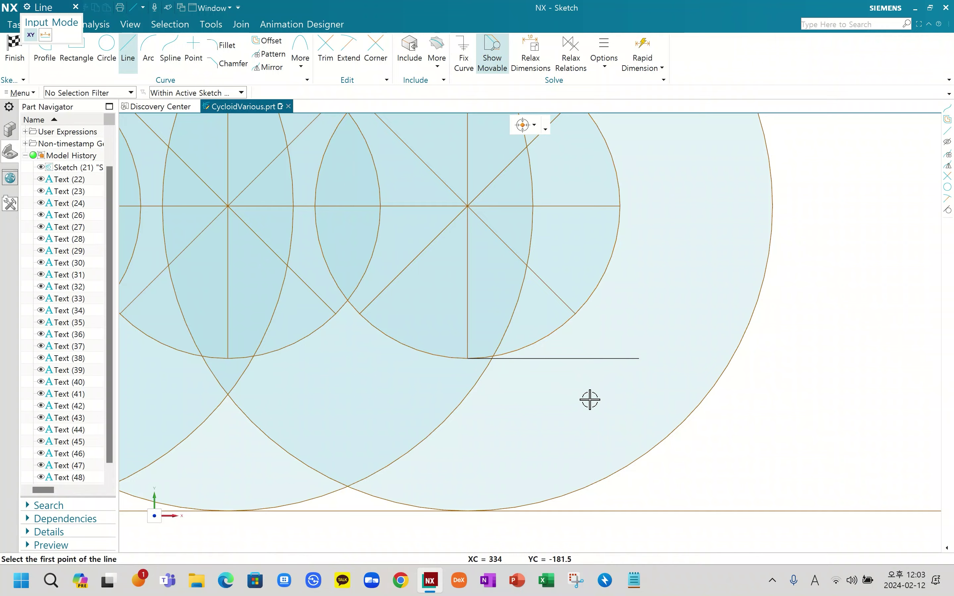
scroll(589, 396, up, 3)
scroll(589, 396, up, 3)
shift+middle_drag(453, 404, 603, 371)
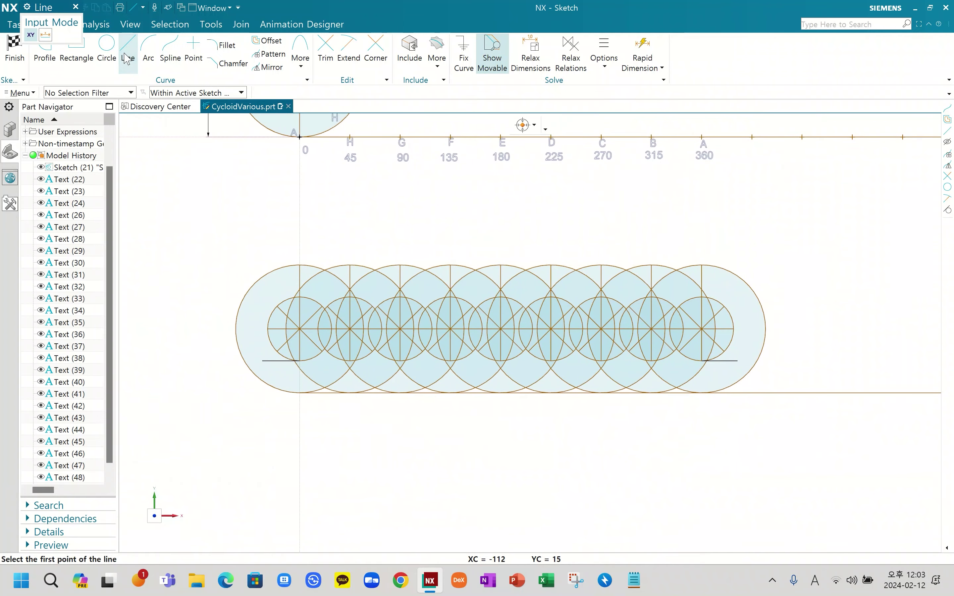
key(Escape)
click(170, 49)
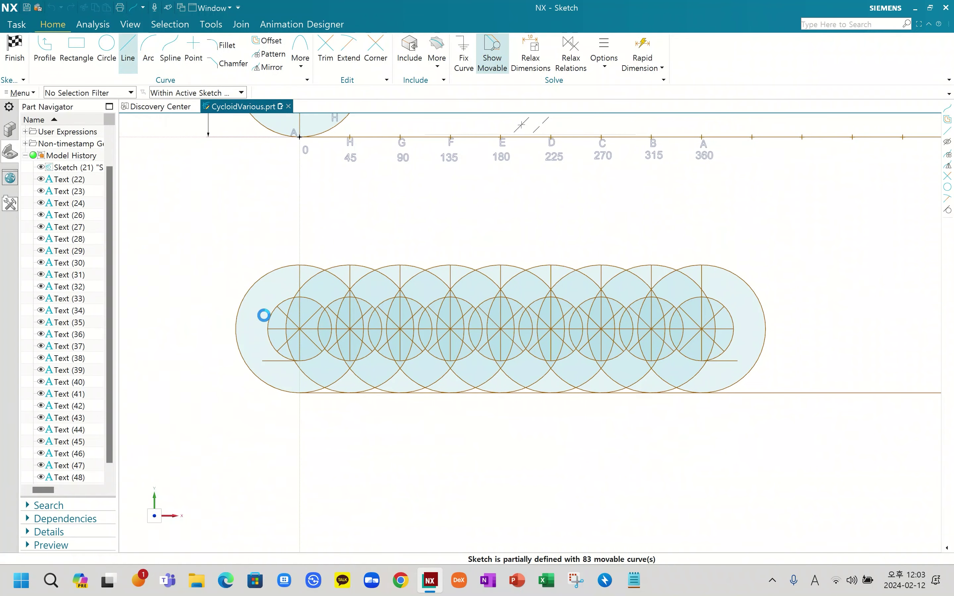
shift+middle_drag(287, 168, 287, 227)
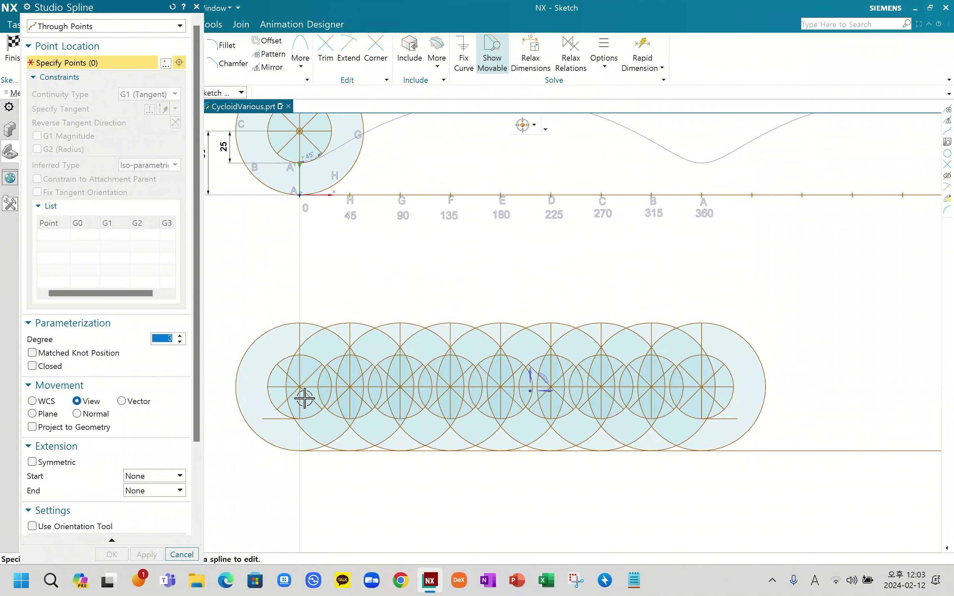
- Begin the spline G1-tangent at the line-arc junction and pass it through the next three trace points
scroll(304, 398, up, 4)
scroll(292, 432, up, 4)
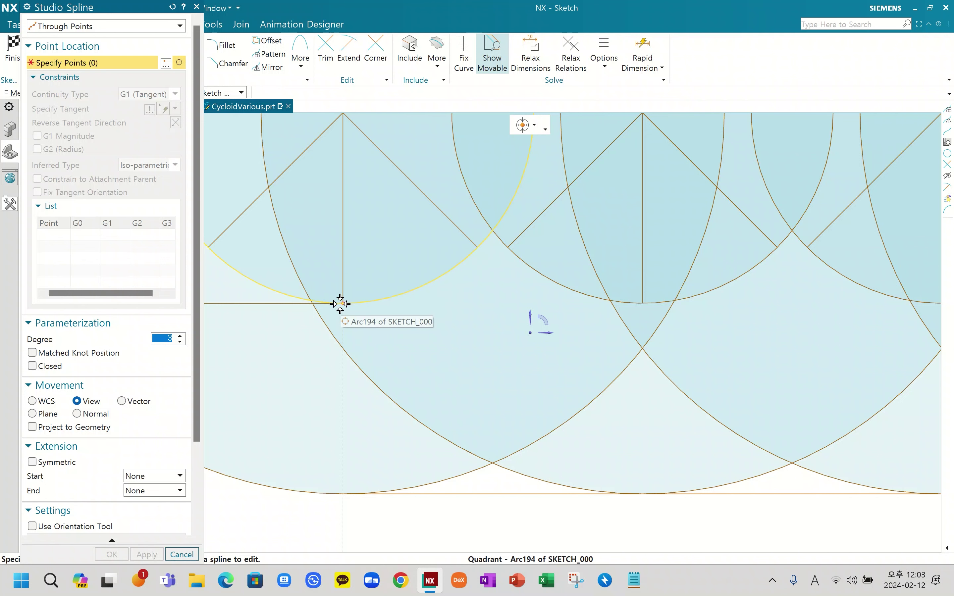
click(342, 304)
click(359, 312)
scroll(358, 319, down, 3)
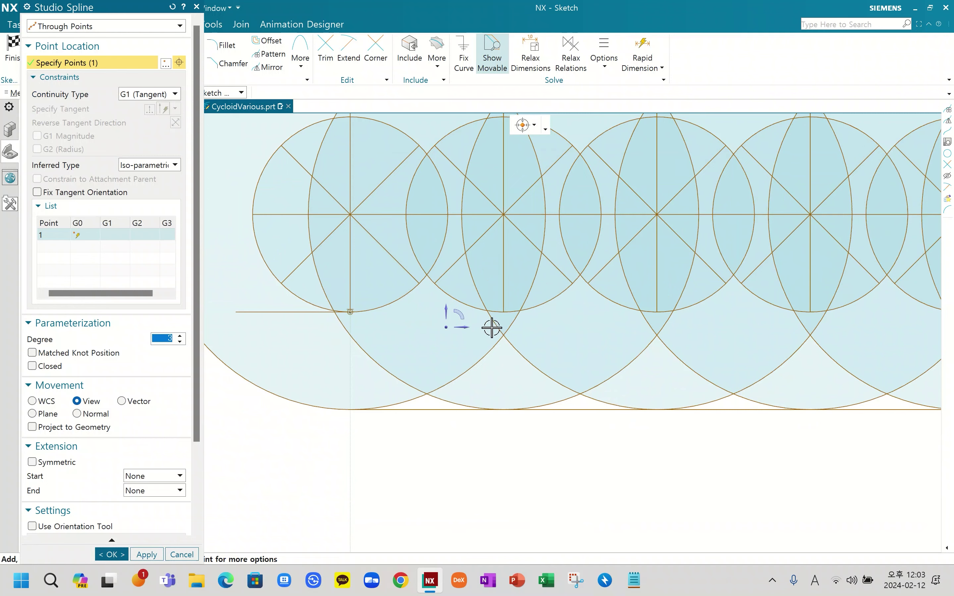
scroll(449, 284, up, 2)
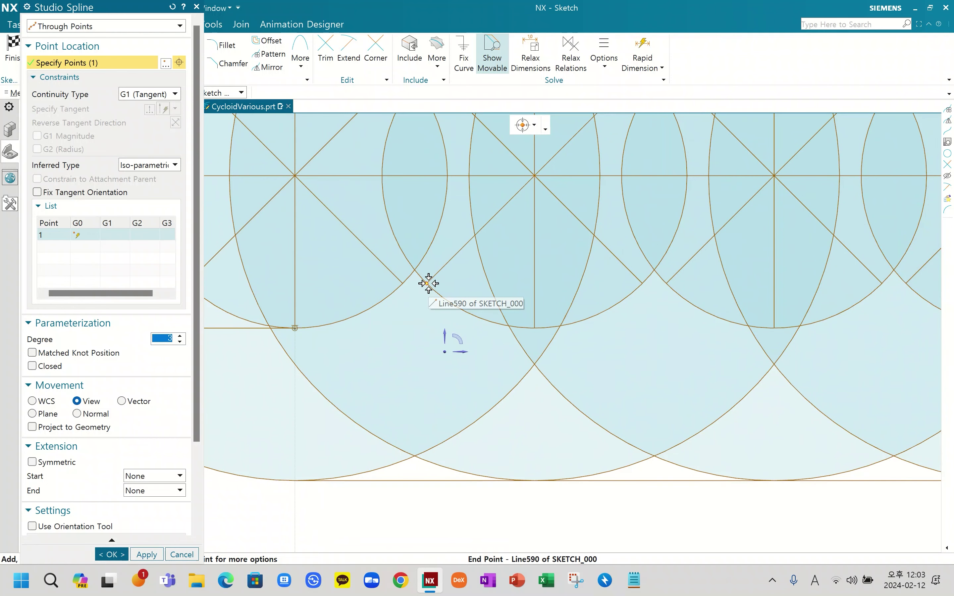
click(427, 284)
scroll(427, 284, down, 1)
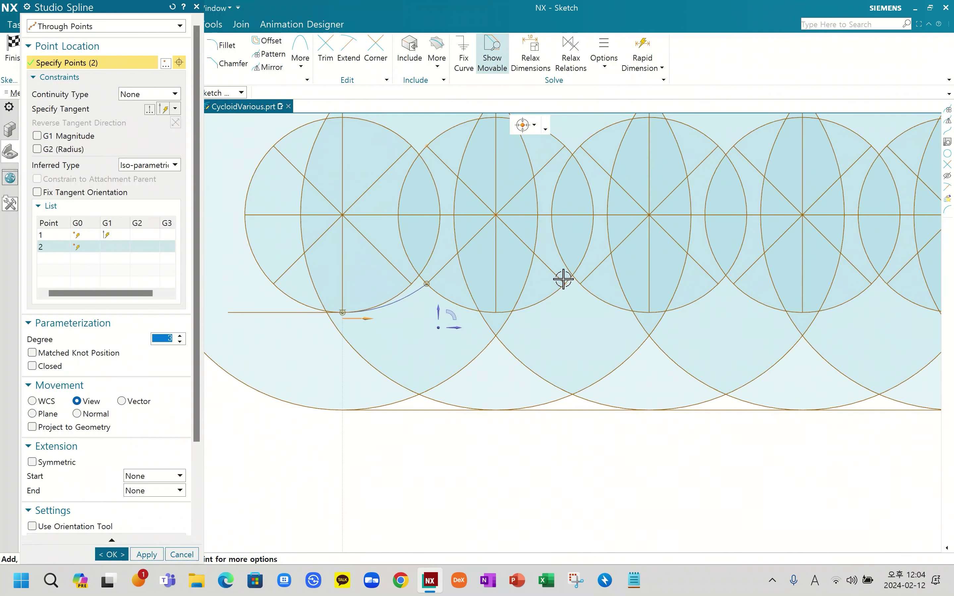
click(551, 214)
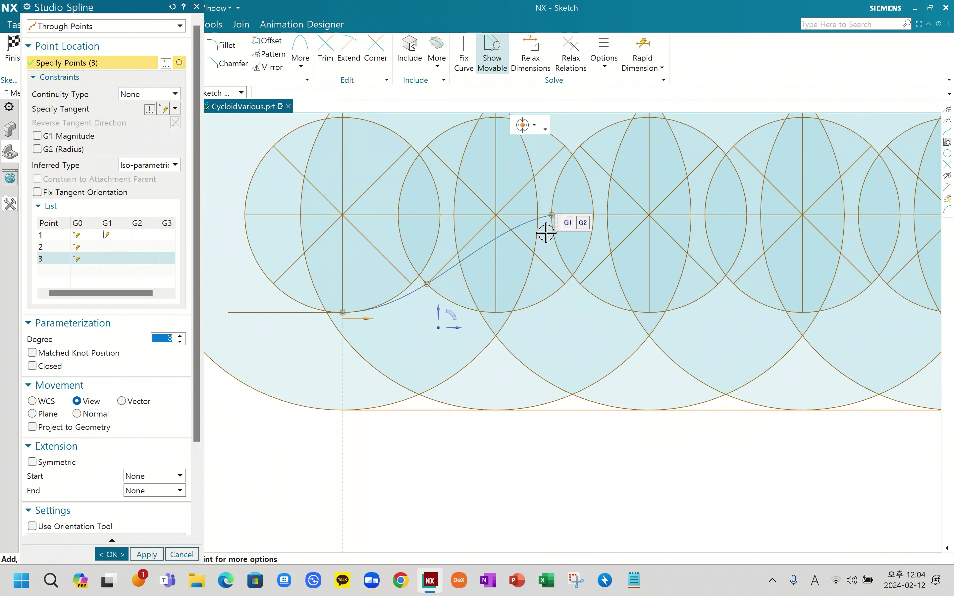
scroll(546, 232, down, 2)
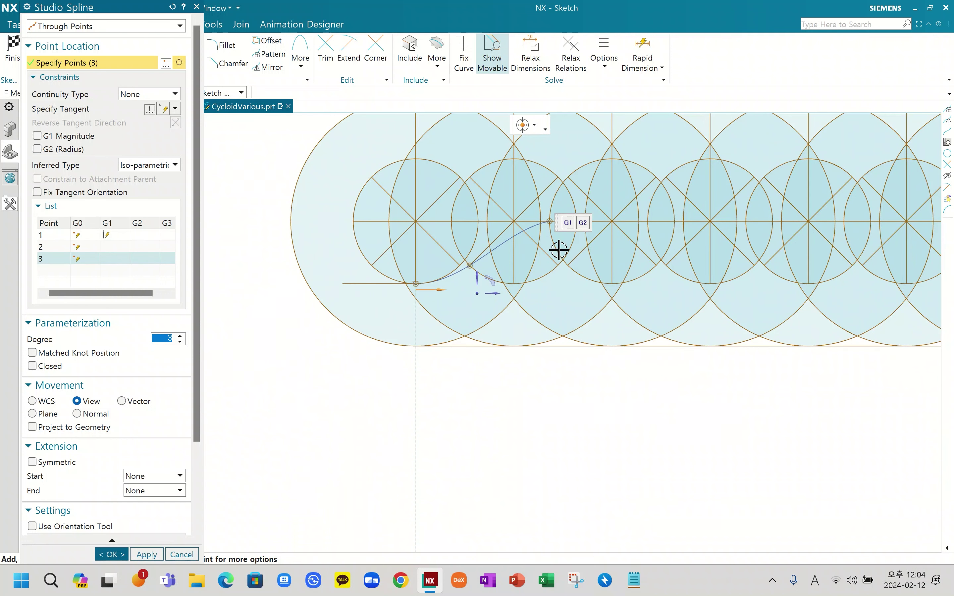
click(666, 178)
- Add the remaining trace points, end the spline tangent at the short line, and create it
click(808, 159)
shift+middle_drag(817, 251, 414, 302)
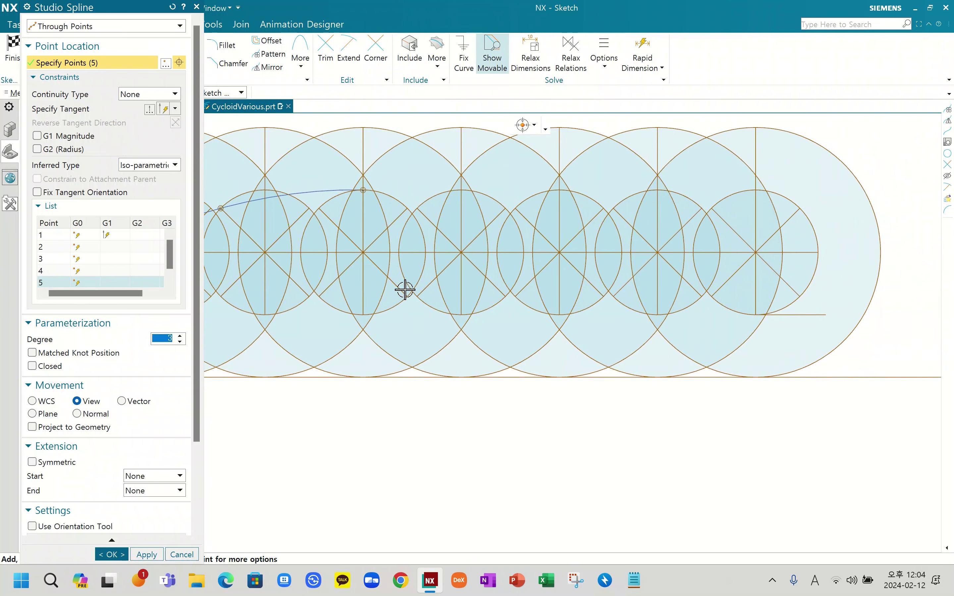
click(505, 208)
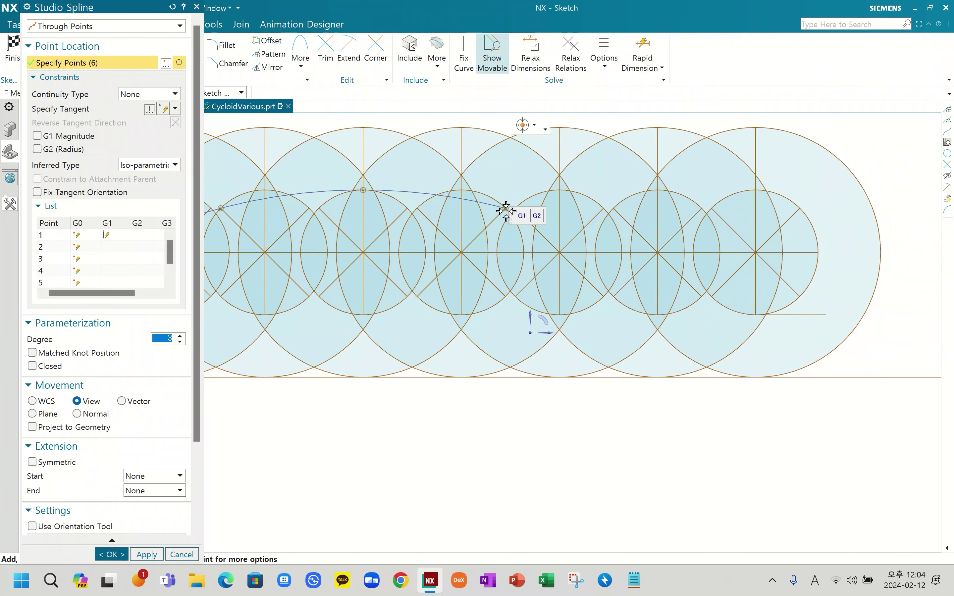
click(621, 252)
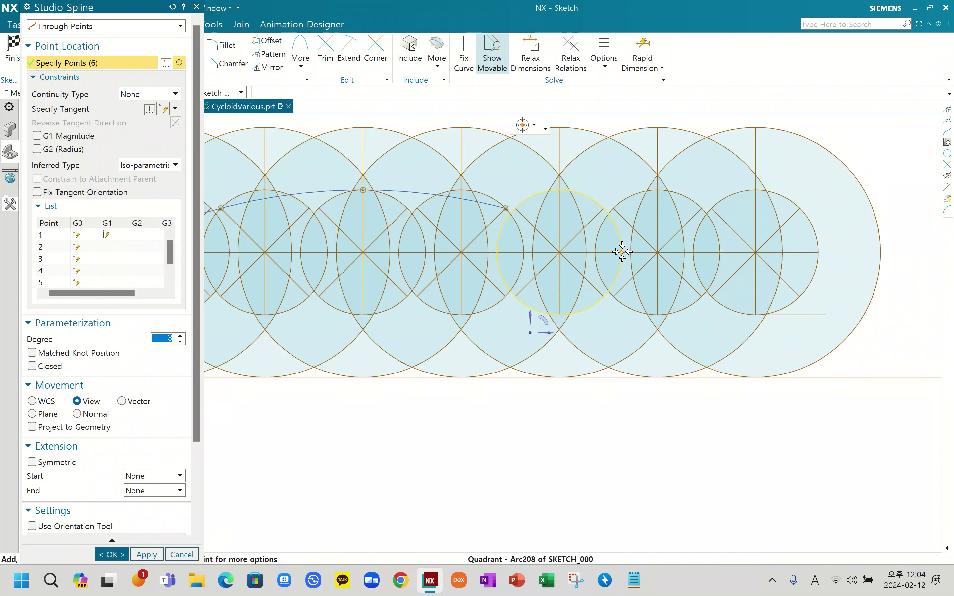
click(703, 296)
scroll(753, 325, up, 5)
scroll(761, 313, up, 2)
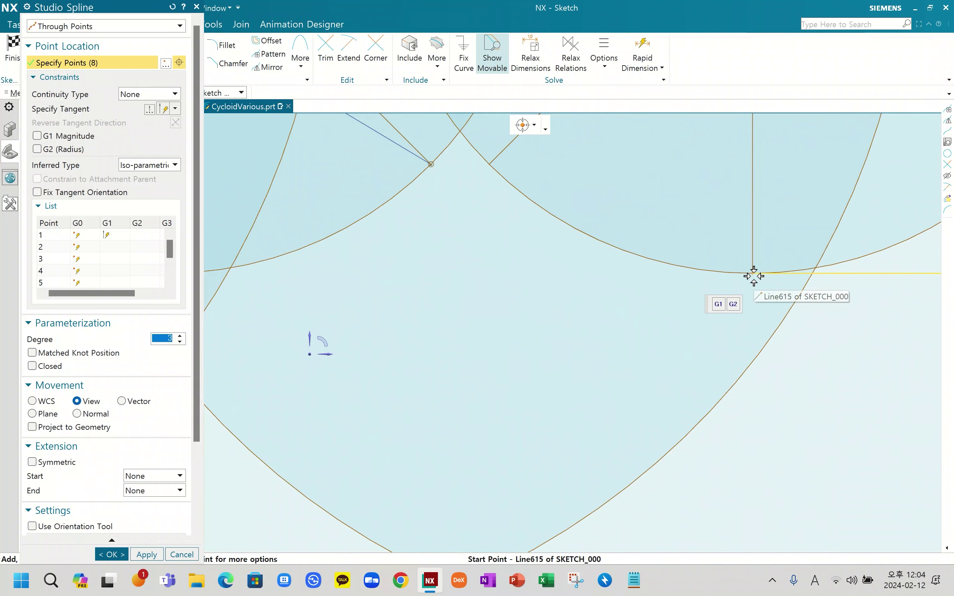
click(753, 273)
click(768, 281)
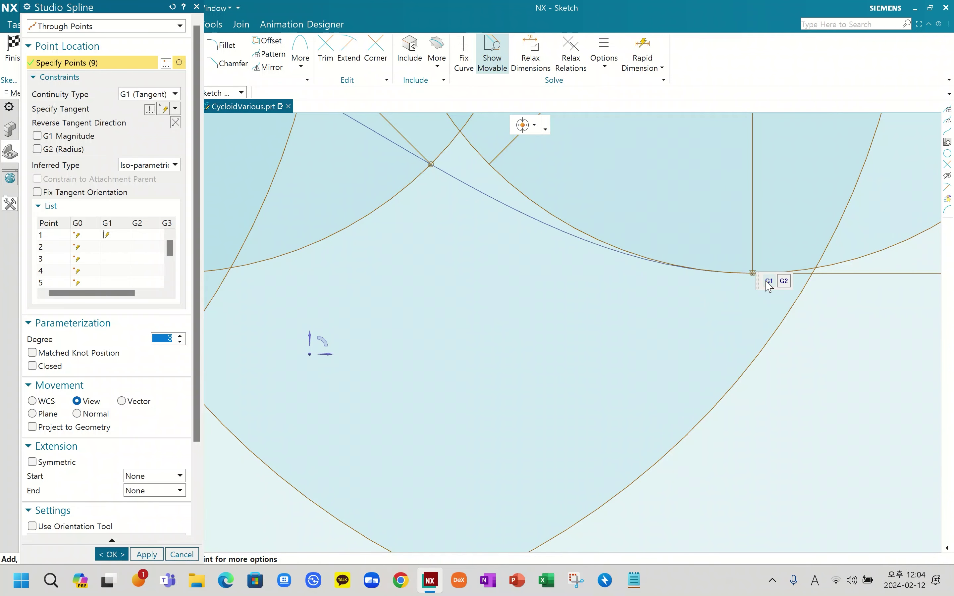
scroll(676, 313, down, 3)
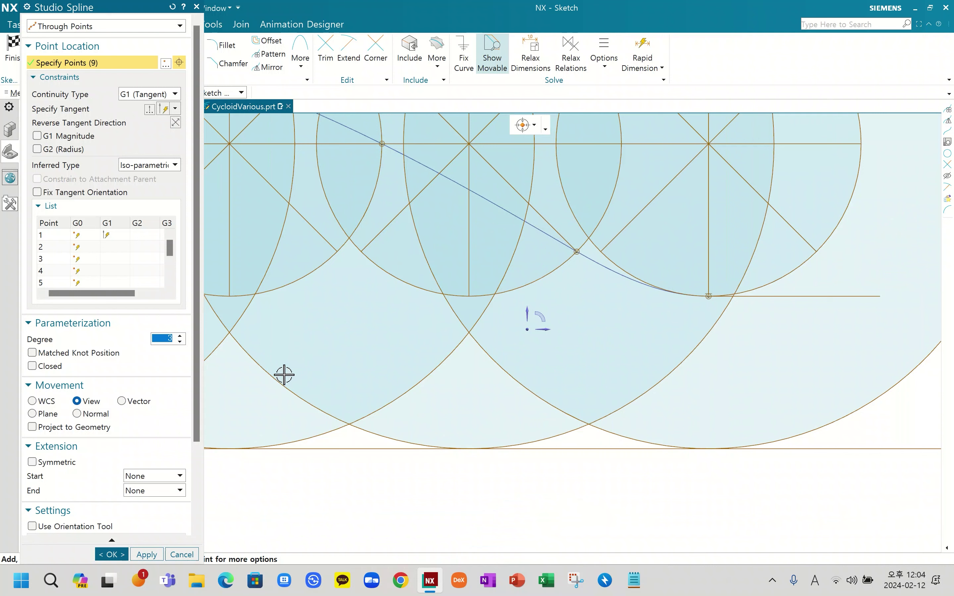
click(112, 554)
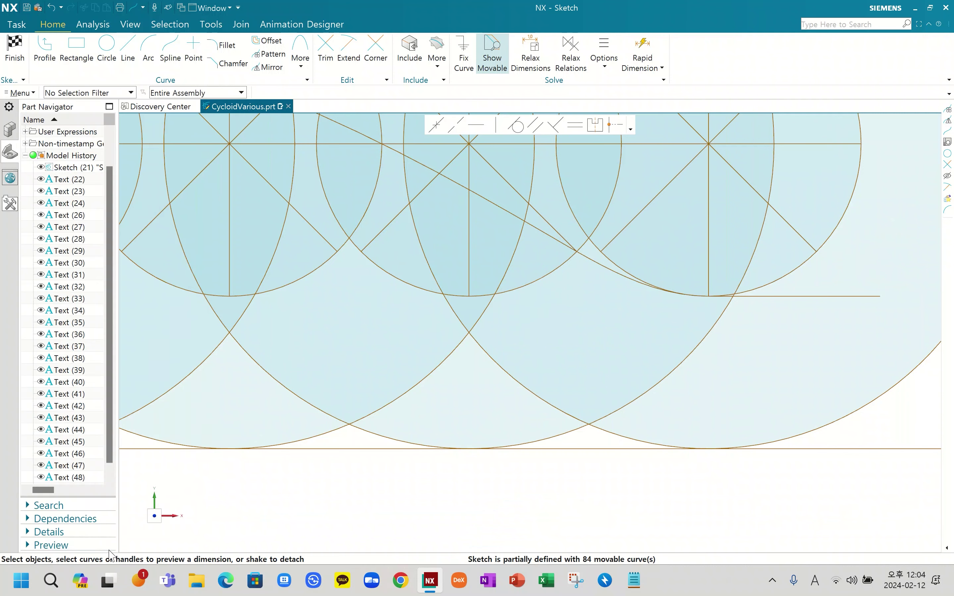
- Copy the spline with a General pattern from its start point to its end point
scroll(559, 249, down, 5)
mouse_move(439, 266)
shift+middle_down()
mouse_move(454, 304)
mouse_move(482, 321)
shift+middle_up()
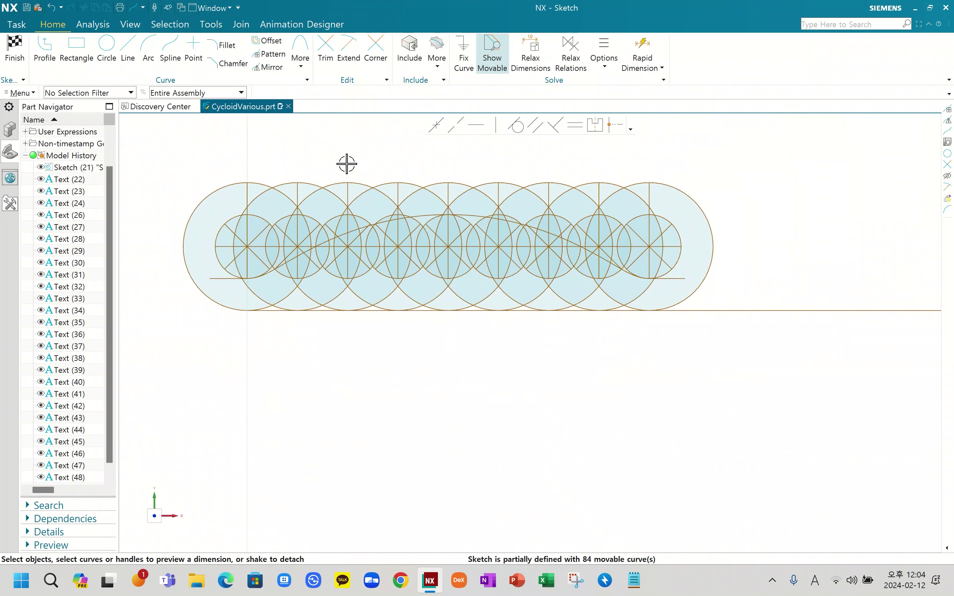
click(264, 57)
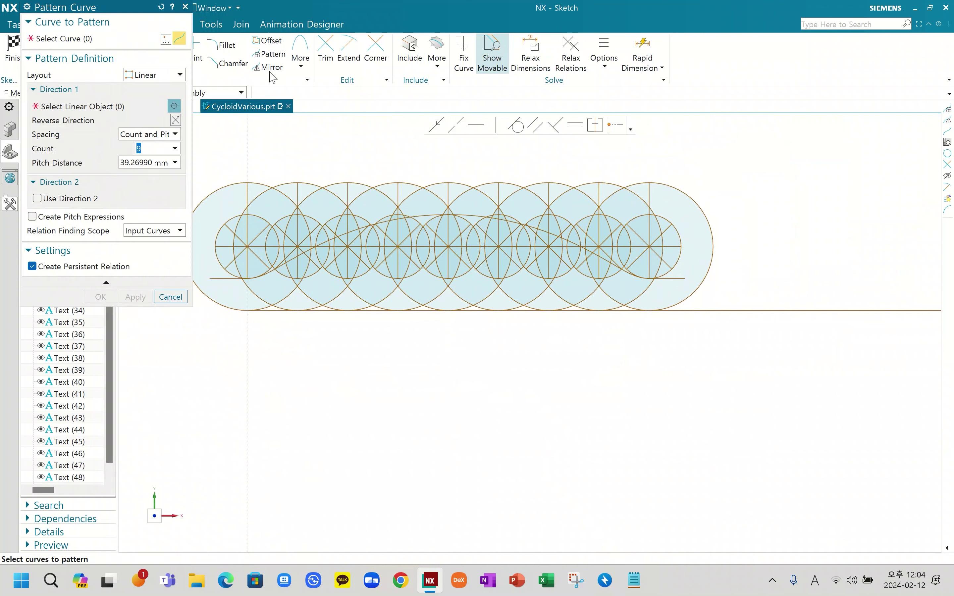
click(166, 75)
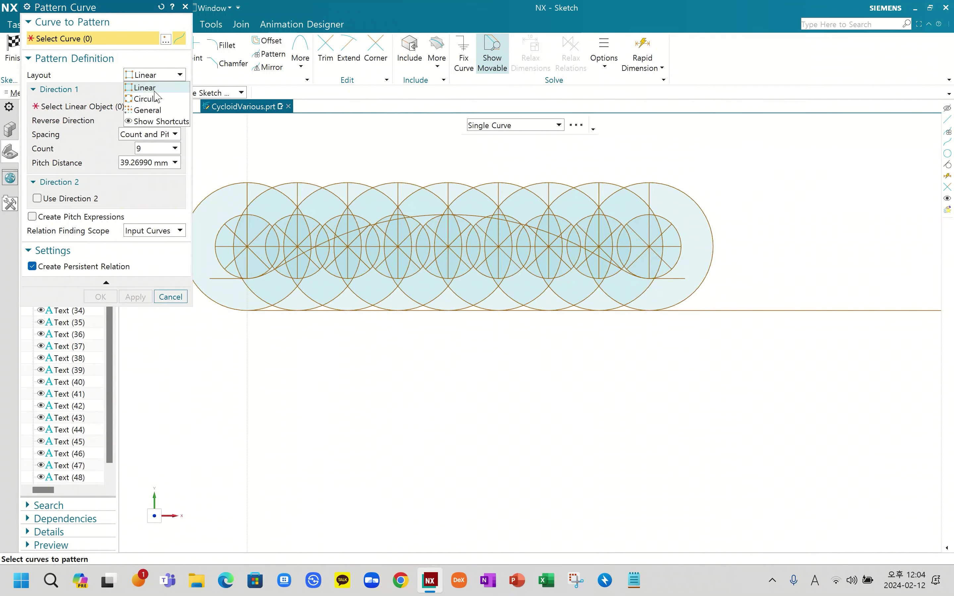
click(155, 112)
click(472, 214)
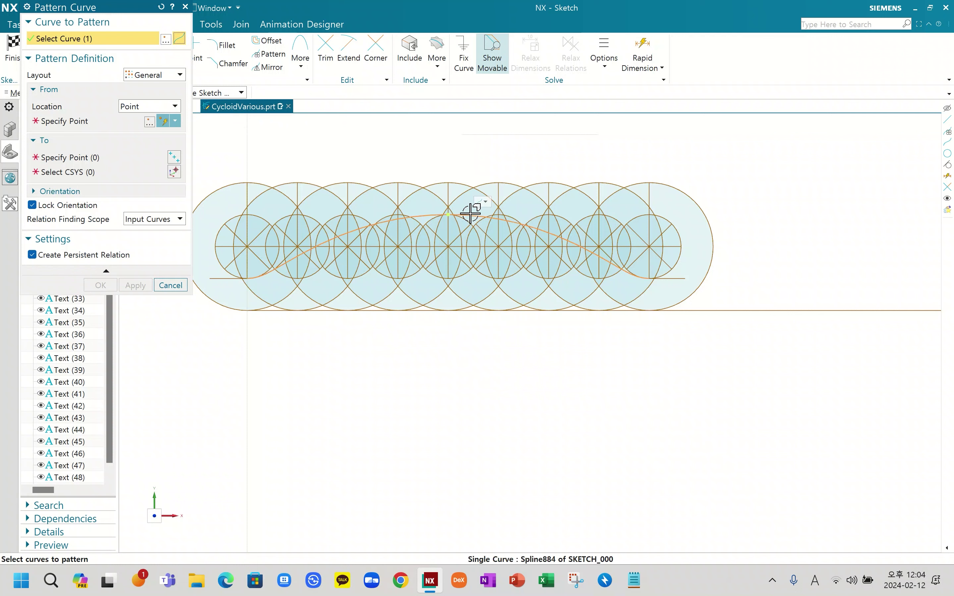
click(74, 122)
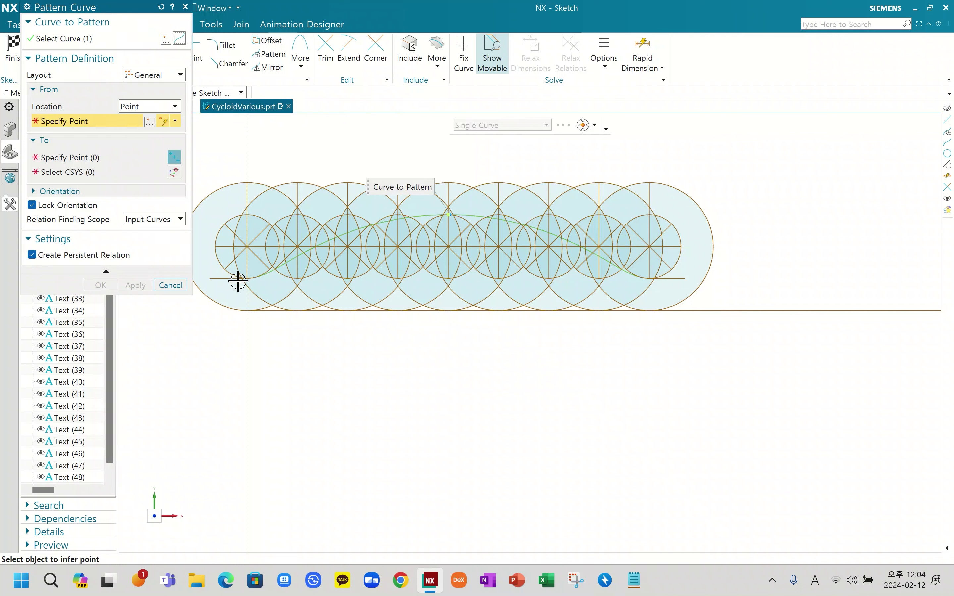
click(247, 276)
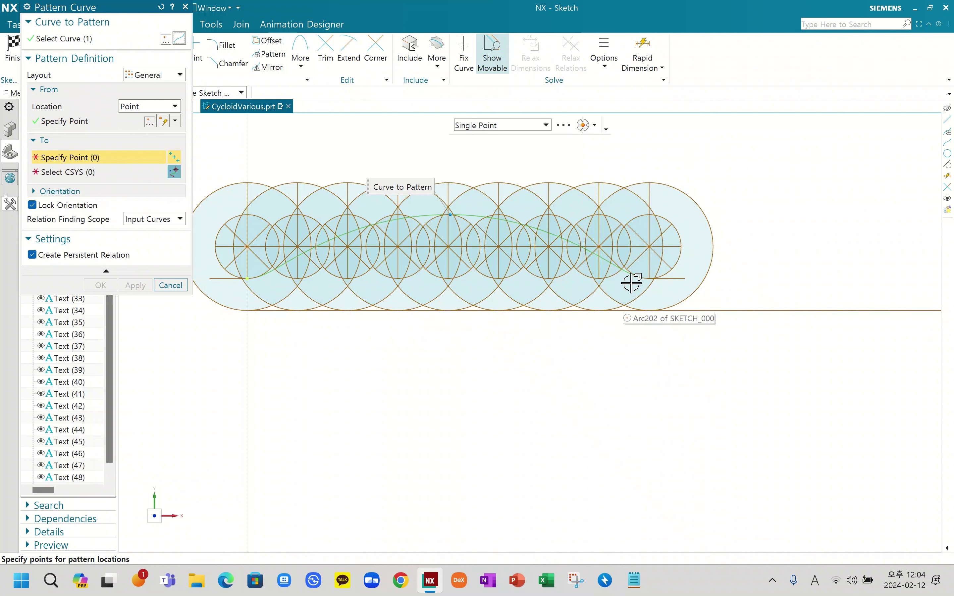
scroll(630, 279, up, 3)
scroll(651, 278, up, 3)
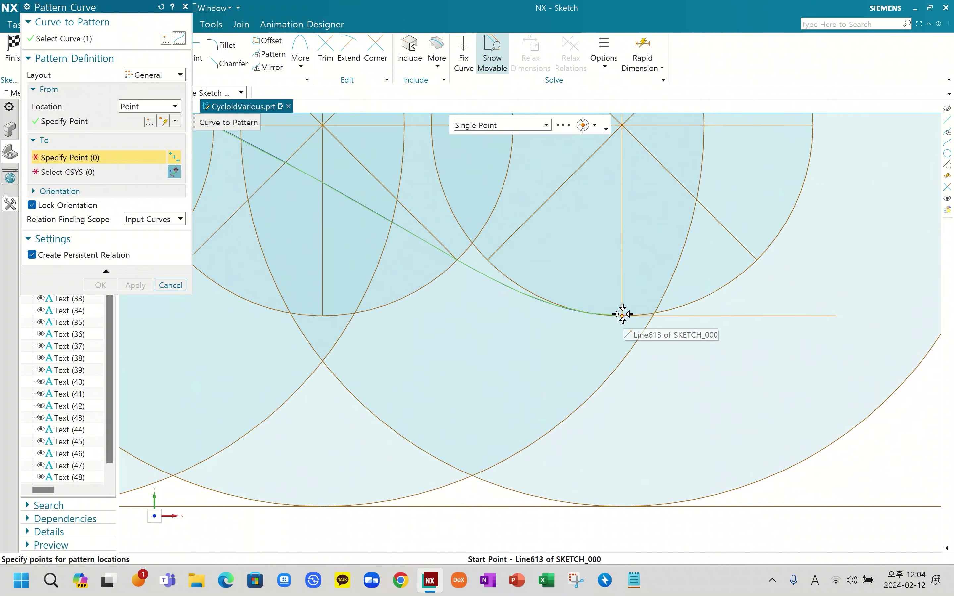
click(622, 315)
middle_click(617, 316)
scroll(490, 352, down, 5)
- Hide the lower patterned circles and the leftover arc, then fit the trochoid in view
key(ctrl+b)
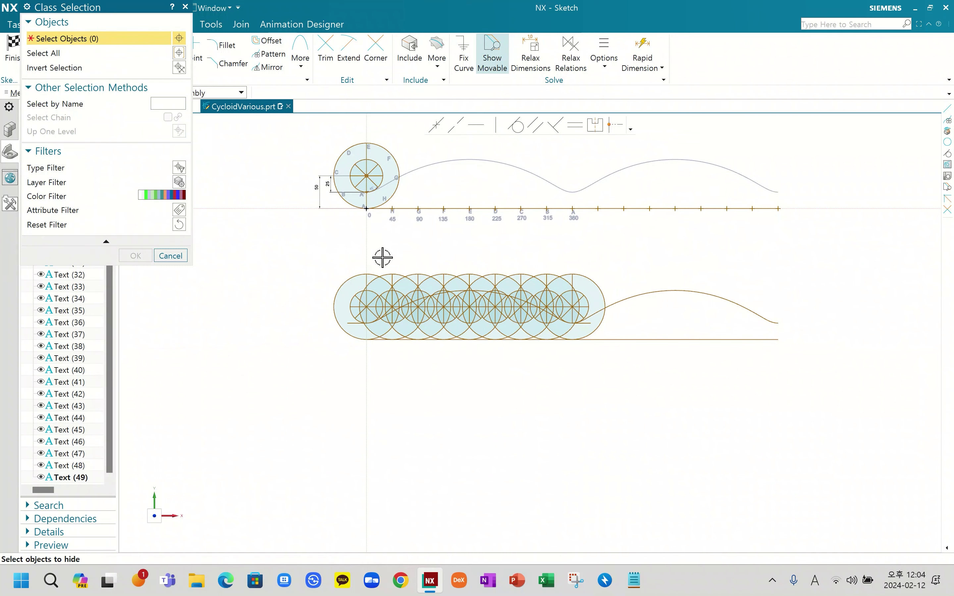
drag(382, 257, 637, 385)
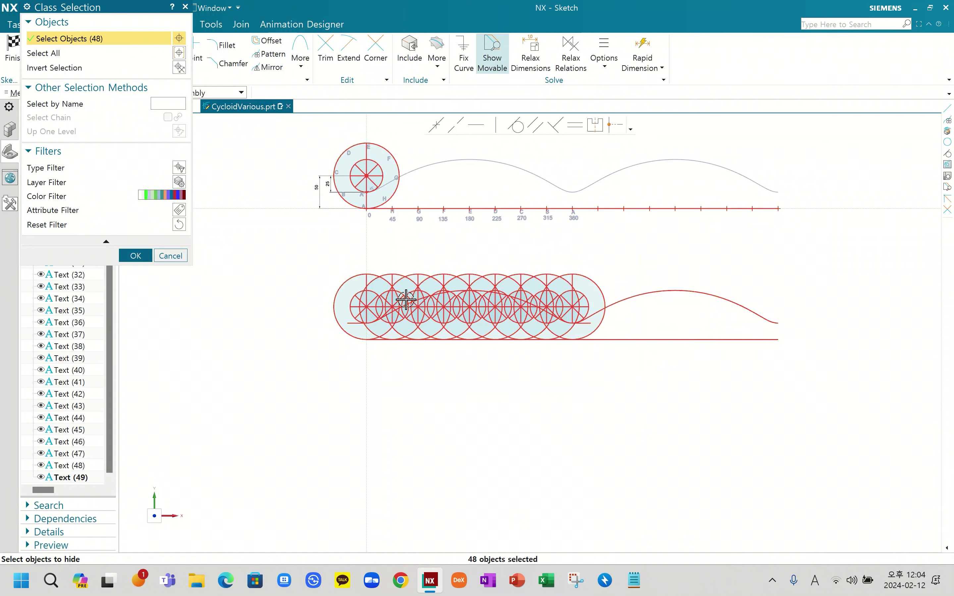
scroll(406, 299, up, 2)
click(375, 277)
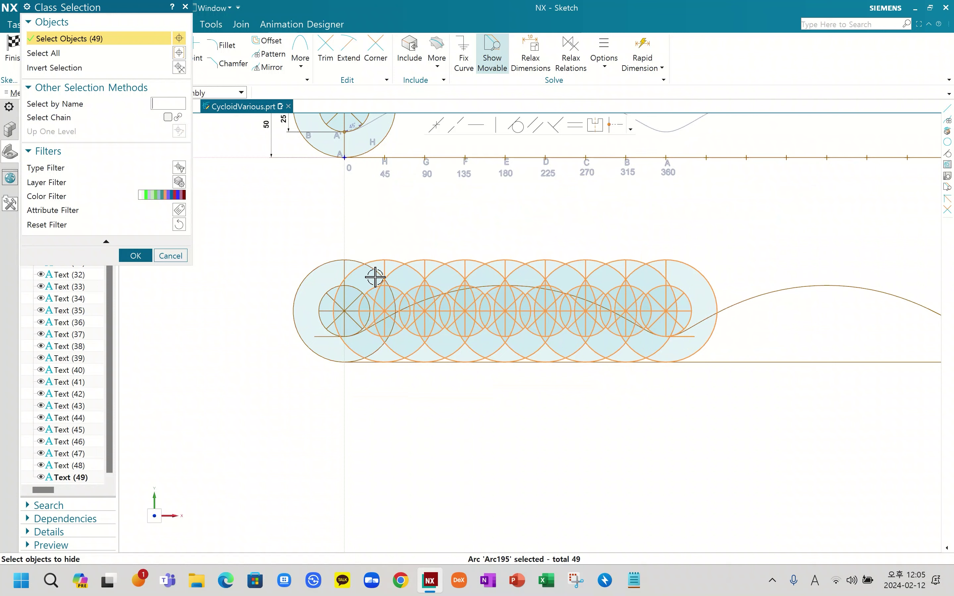
click(133, 257)
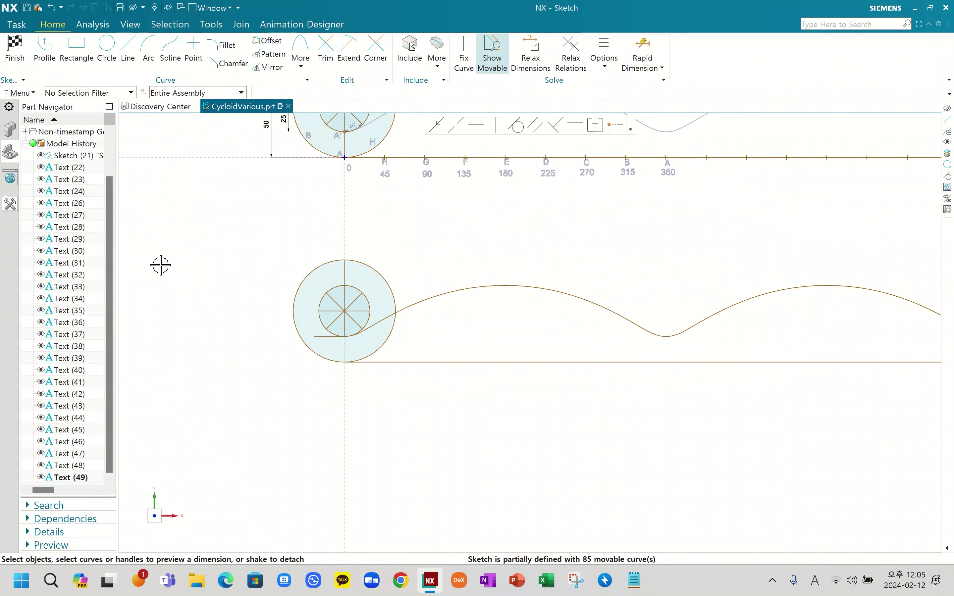
scroll(558, 364, down, 2)
scroll(575, 377, down, 1)
scroll(494, 398, down, 1)
scroll(492, 378, up, 1)
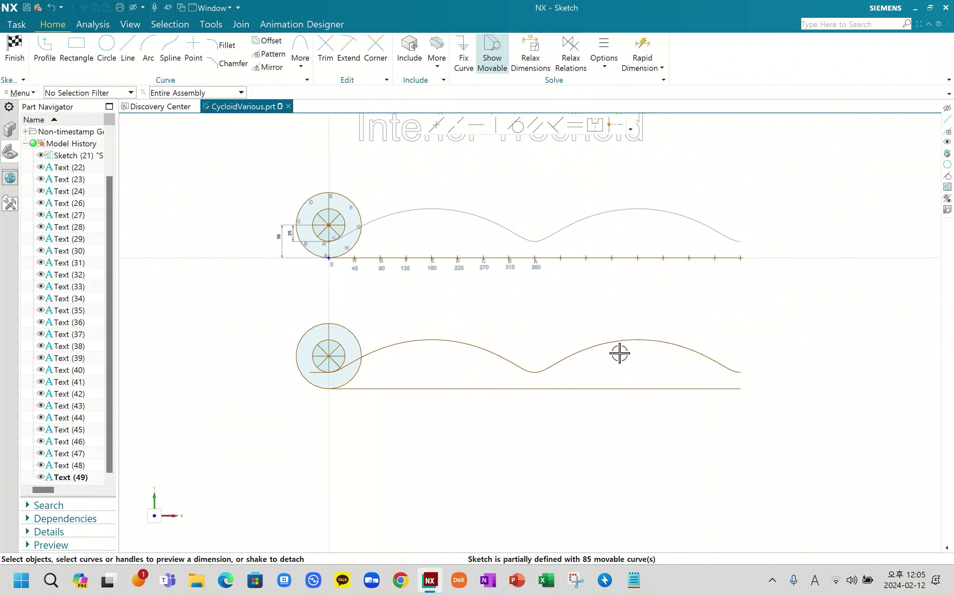
shift+middle_drag(509, 303, 512, 350)
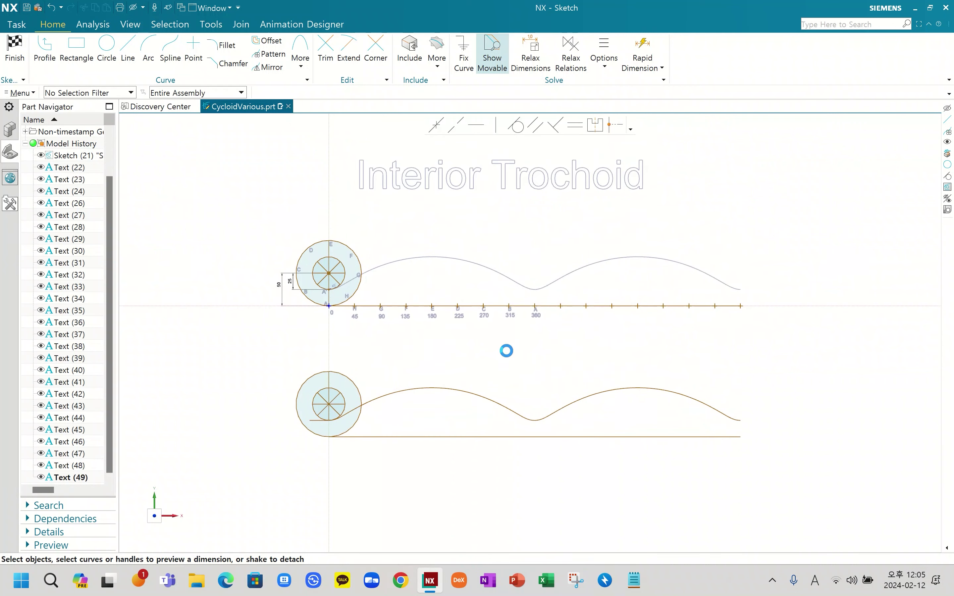